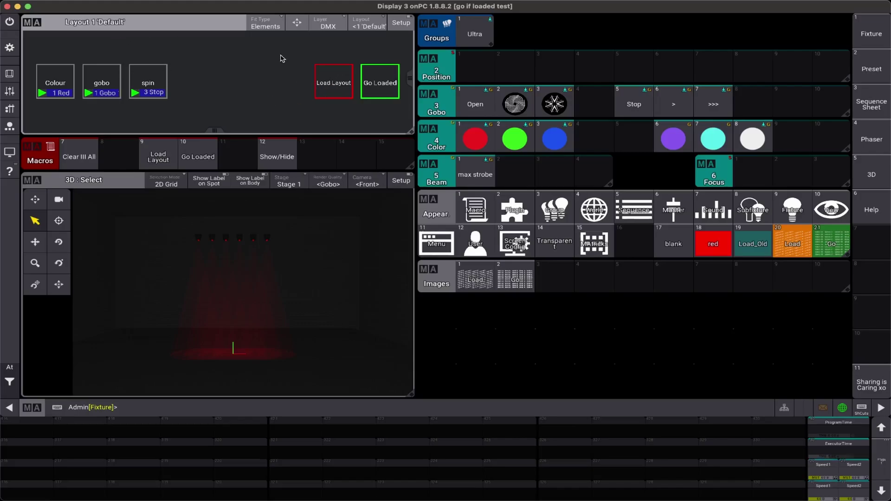
- Test the layout's load mode by running the Load Layout macro and then the Go Loaded macro
{"action": "left_click", "coordinate": [343, 86]}
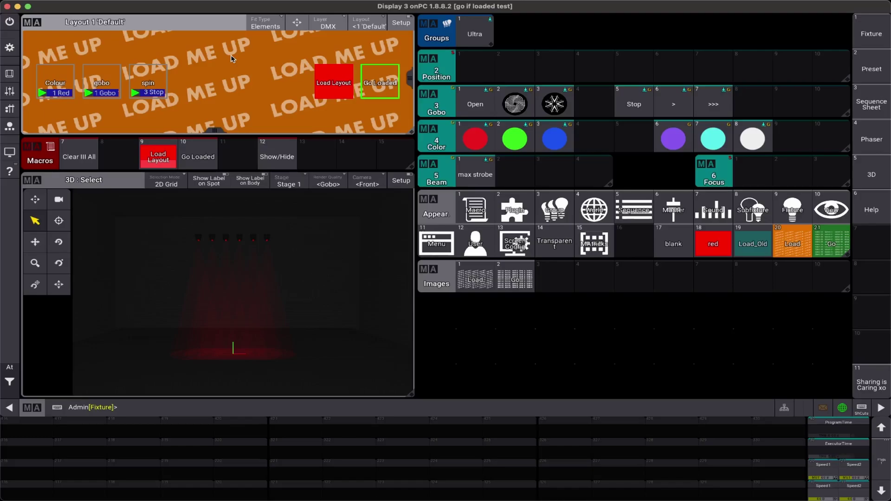
{"action": "left_click", "coordinate": [393, 77]}
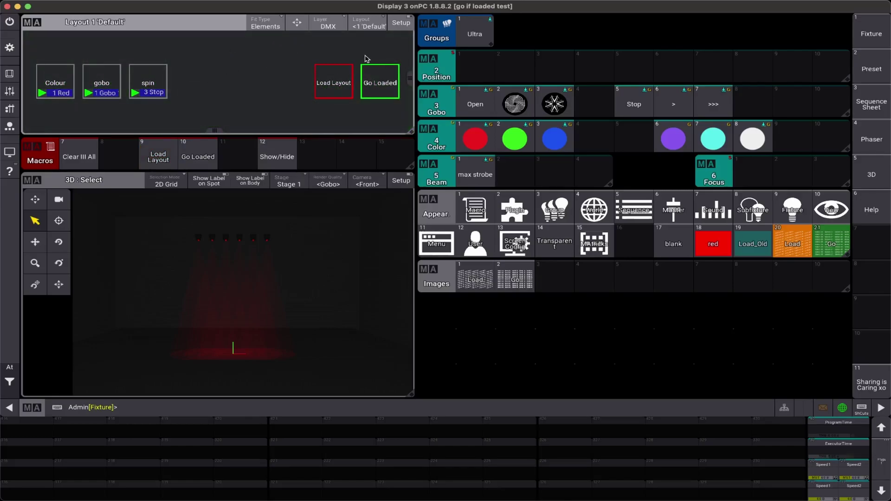
- Open the Load Layout macro for editing and examine its two Canvas lines, 3 and 7
{"action": "right_click", "coordinate": [337, 92]}
{"action": "left_click", "coordinate": [190, 99]}
{"action": "key", "text": "Up"}
{"action": "key", "text": "Up"}
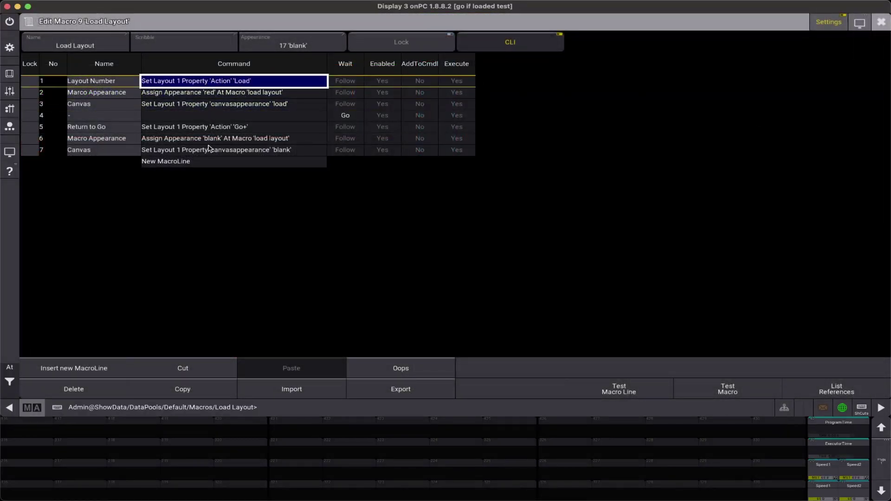
{"action": "left_click", "coordinate": [170, 108]}
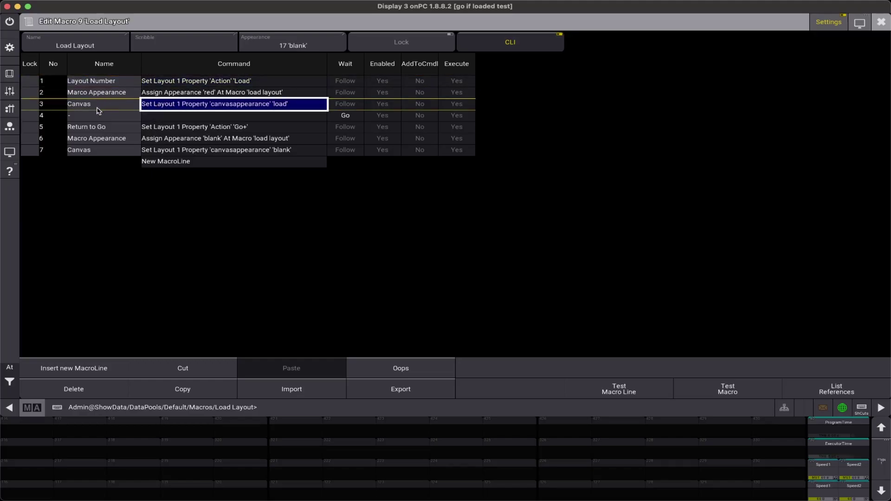
{"action": "left_click", "coordinate": [98, 152]}
{"action": "left_click", "coordinate": [204, 153]}
- Open the command of macro line 3 to examine its canvasappearance property syntax, and close the macro editor without changes
{"action": "left_click", "coordinate": [200, 106]}
{"action": "left_click", "coordinate": [200, 107]}
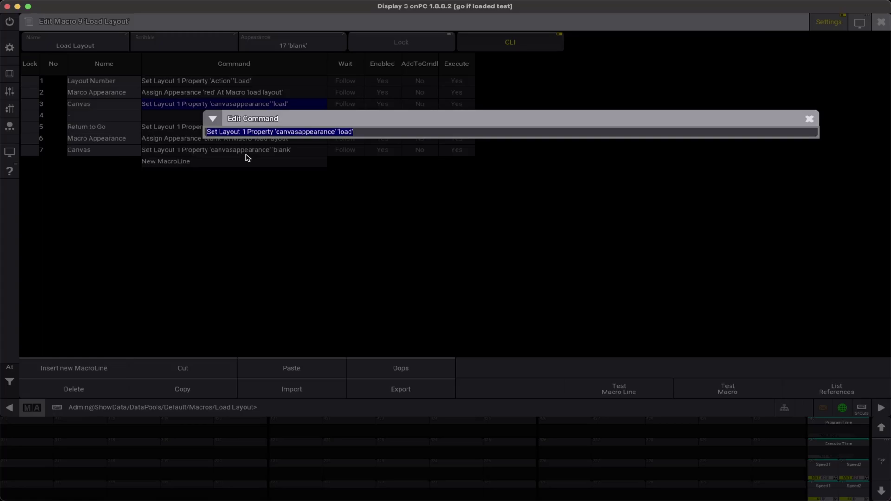
{"action": "left_click", "coordinate": [315, 132]}
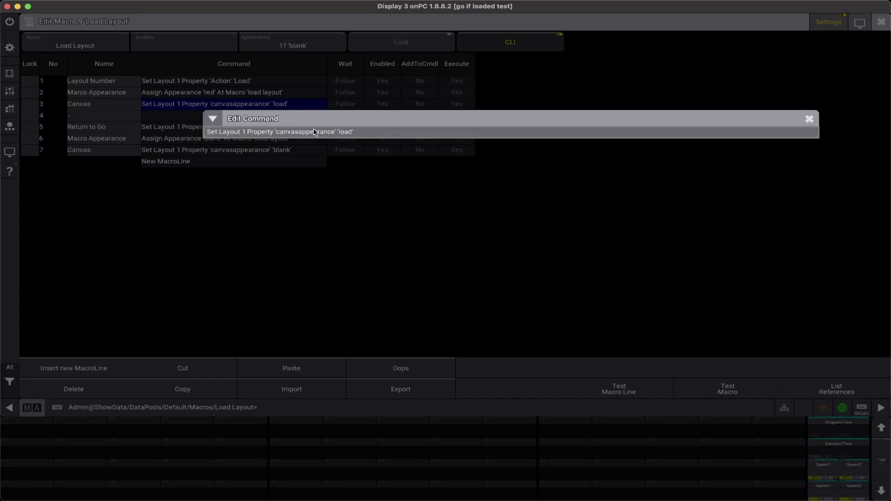
{"action": "left_click", "coordinate": [304, 133]}
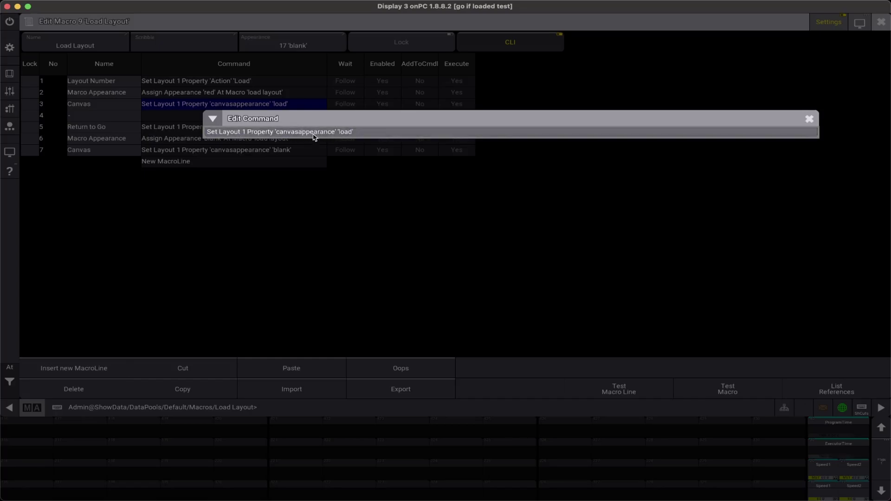
{"action": "left_click", "coordinate": [328, 133]}
{"action": "key", "text": "Escape"}
{"action": "key", "text": "Escape"}
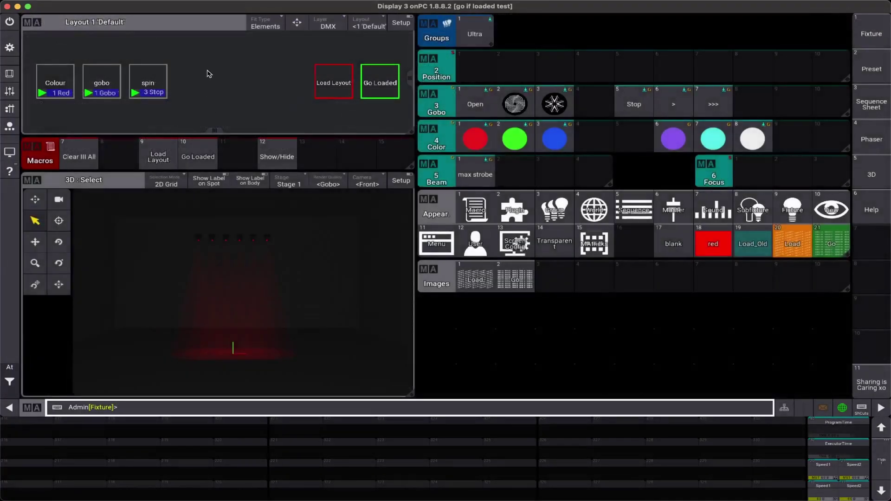
- Edit layout 1 and set its Canvas Appearance to None
{"action": "left_click", "coordinate": [232, 407]}
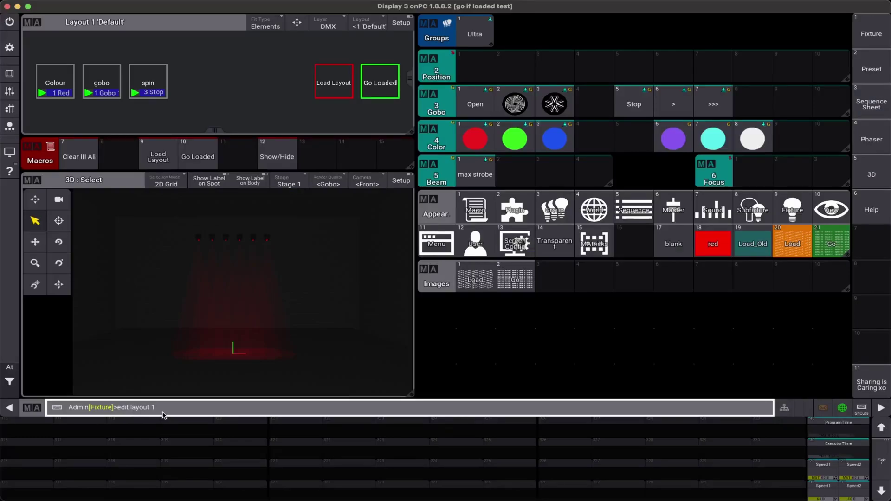
{"action": "key", "text": "Return"}
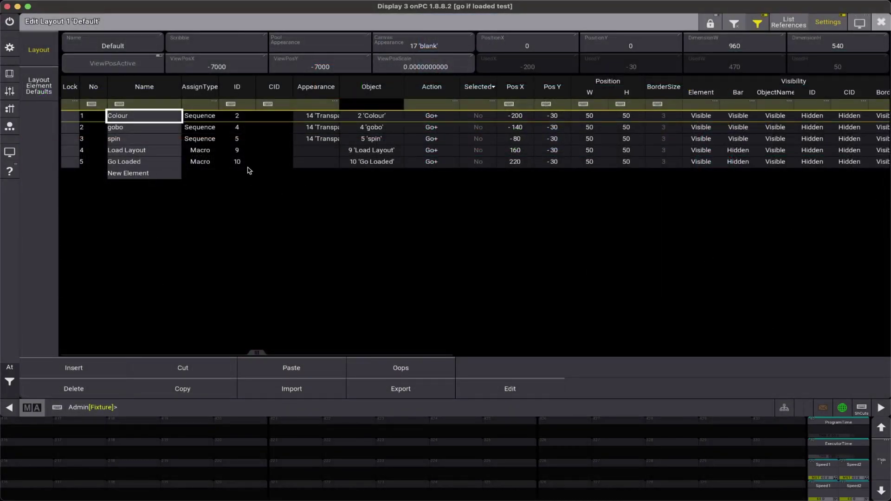
{"action": "left_click", "coordinate": [416, 50]}
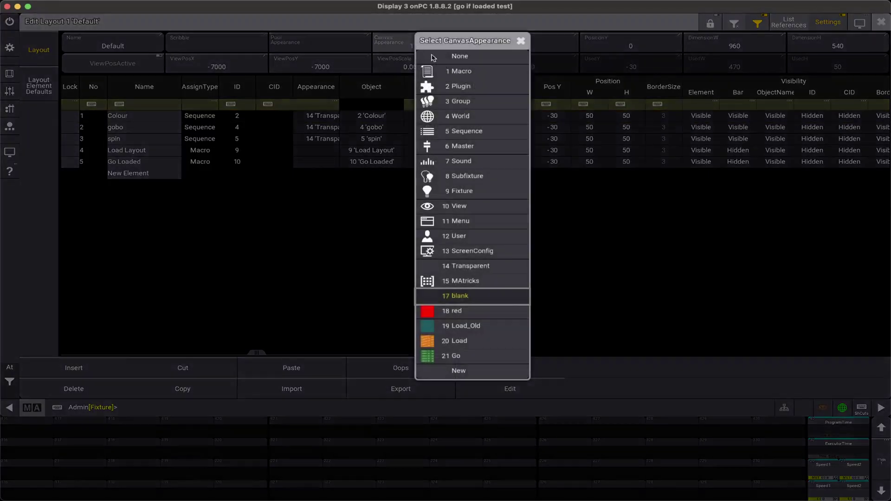
{"action": "left_click", "coordinate": [478, 58]}
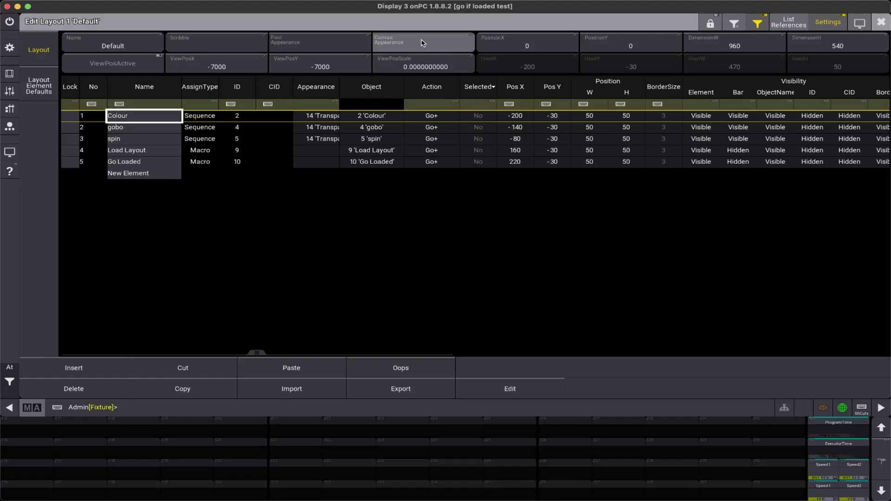
{"action": "key", "text": "Escape"}
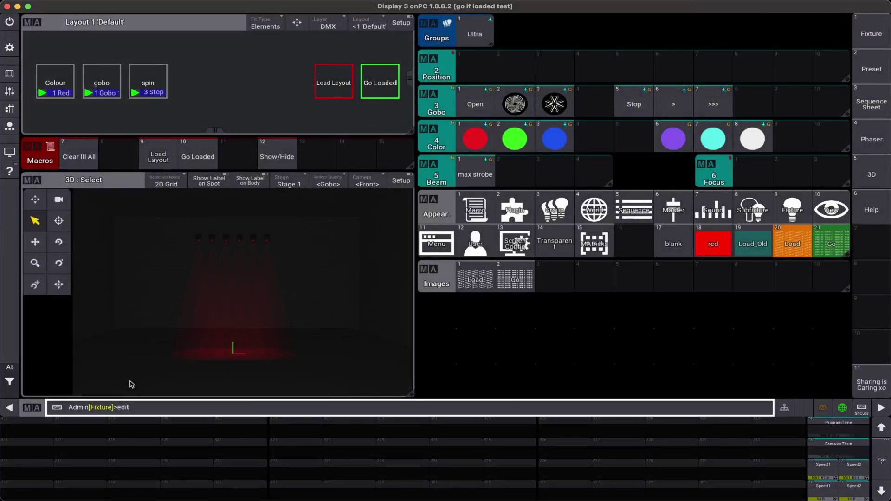
- Edit layout 1 and set its Canvas Appearance to 18 'red'
{"action": "type", "text": "layout 1"}
{"action": "key", "text": "Return"}
{"action": "left_click", "coordinate": [438, 43]}
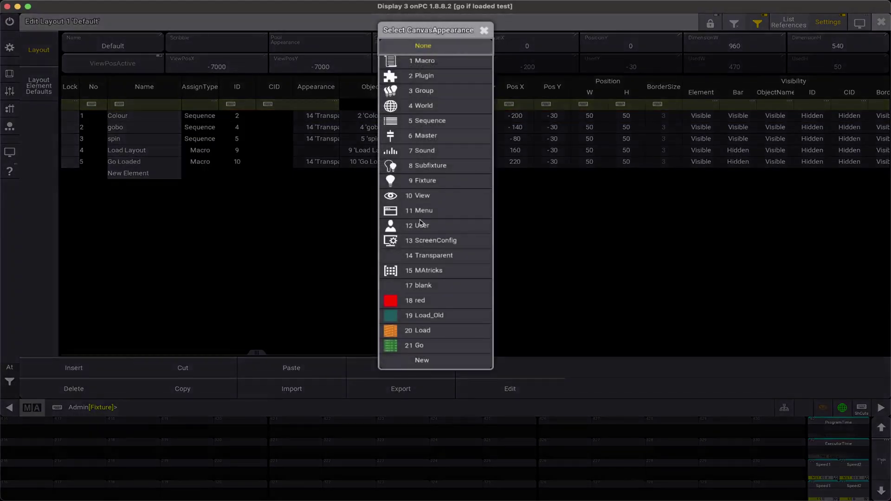
{"action": "left_click", "coordinate": [431, 302]}
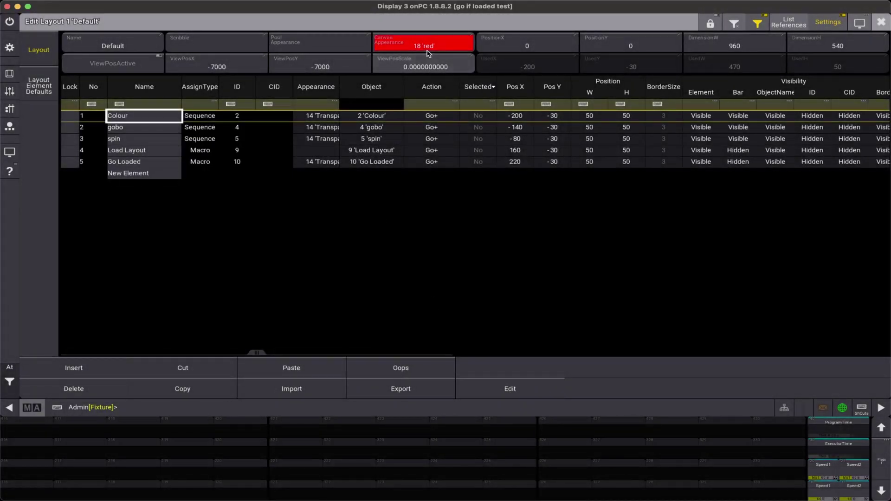
{"action": "key", "text": "Escape"}
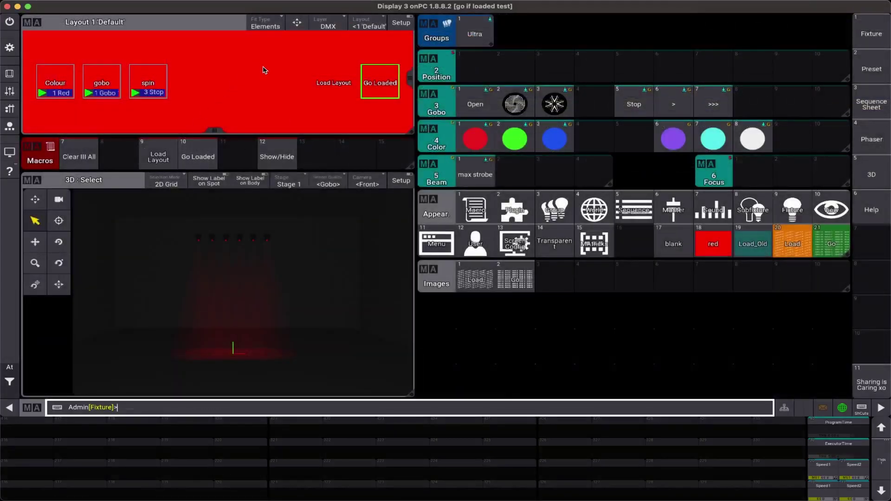
- Reopen the settings of layout 1 to examine its Canvas Appearance field, and close them without changes
{"action": "left_click", "coordinate": [189, 411]}
{"action": "type", "text": "edit "}
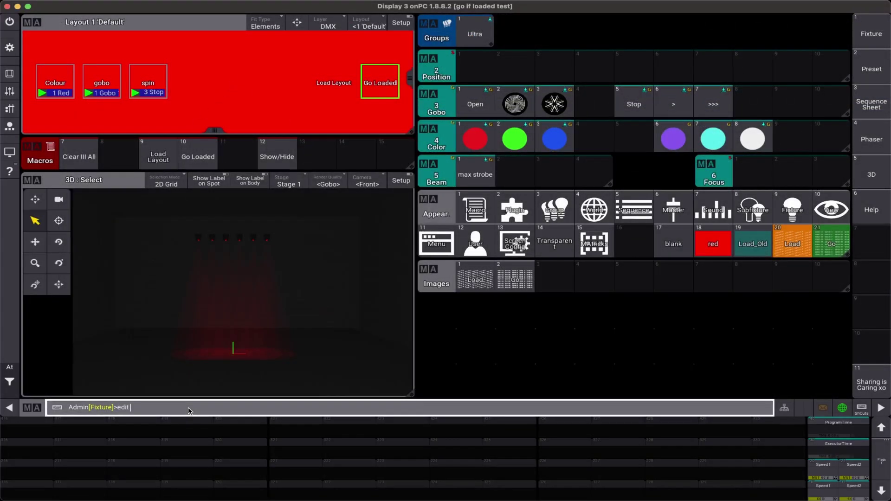
{"action": "type", "text": "layout"}
{"action": "key", "text": "Return"}
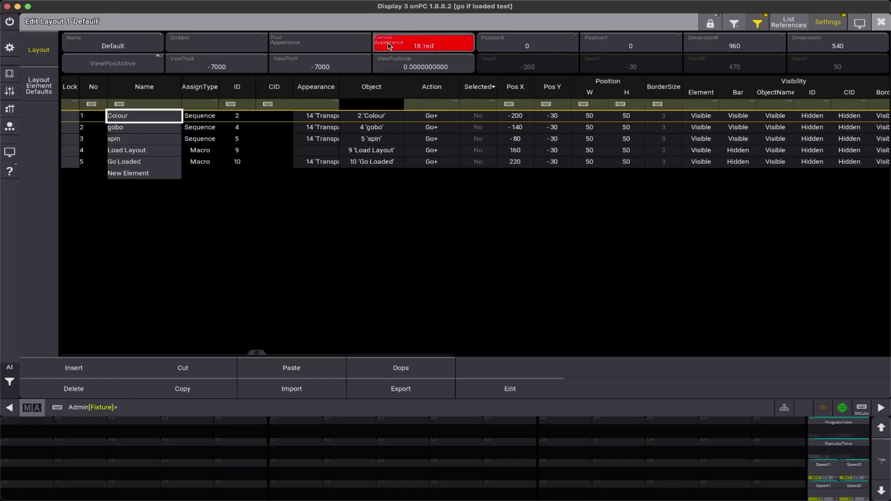
{"action": "key", "text": "Escape"}
- Set the layout window's Fit Type to Canvas and fit the view to the whole canvas
{"action": "left_click", "coordinate": [277, 25]}
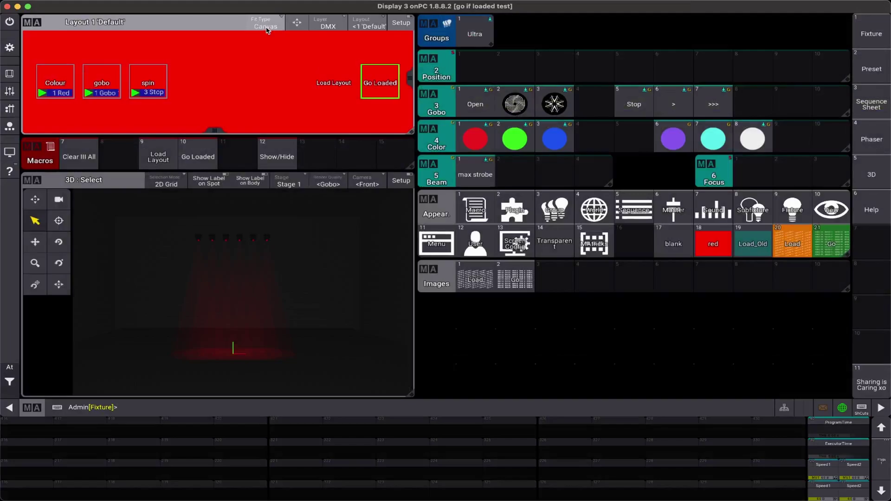
{"action": "left_click", "coordinate": [297, 22]}
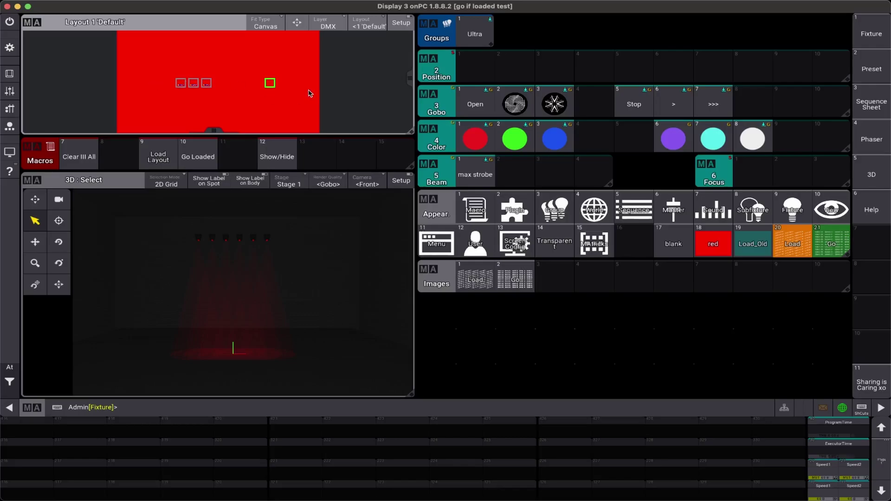
- Examine how far the red canvas extends around the layout elements, and refit the layout view
{"action": "scroll", "coordinate": [409, 79], "scroll_direction": "up", "scroll_amount": 2}
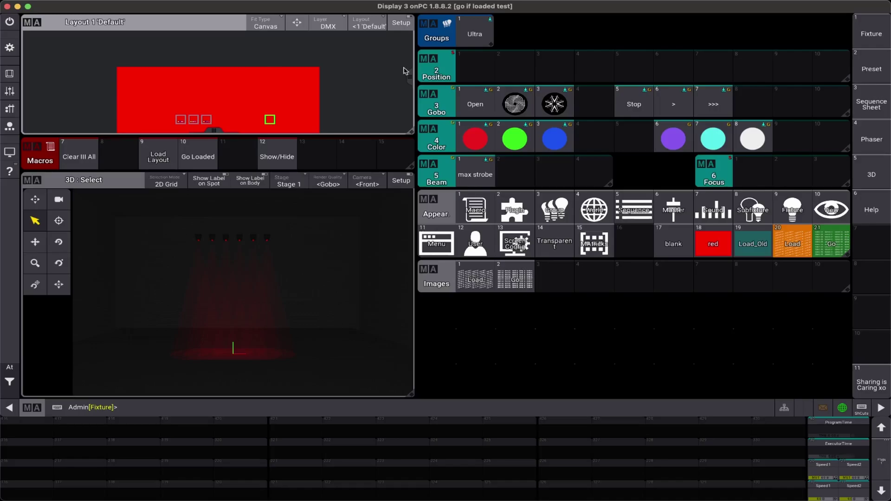
{"action": "scroll", "coordinate": [410, 79], "scroll_direction": "down", "scroll_amount": 4}
{"action": "scroll", "coordinate": [410, 79], "scroll_direction": "up", "scroll_amount": 3}
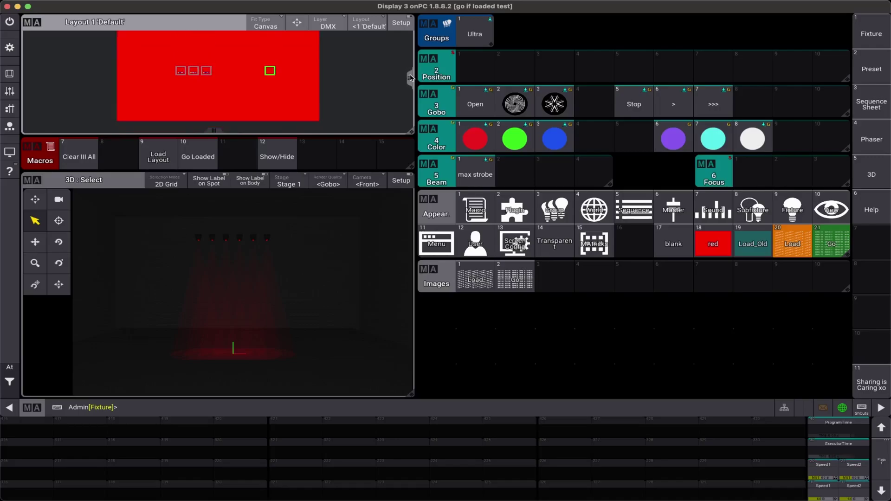
{"action": "scroll", "coordinate": [410, 79], "scroll_direction": "up", "scroll_amount": 1}
{"action": "scroll", "coordinate": [410, 79], "scroll_direction": "down", "scroll_amount": 1}
{"action": "scroll", "coordinate": [410, 78], "scroll_direction": "up", "scroll_amount": 2}
{"action": "scroll", "coordinate": [411, 78], "scroll_direction": "down", "scroll_amount": 4}
{"action": "scroll", "coordinate": [411, 79], "scroll_direction": "up", "scroll_amount": 1}
{"action": "scroll", "coordinate": [410, 79], "scroll_direction": "up", "scroll_amount": 1}
{"action": "left_click", "coordinate": [242, 409]}
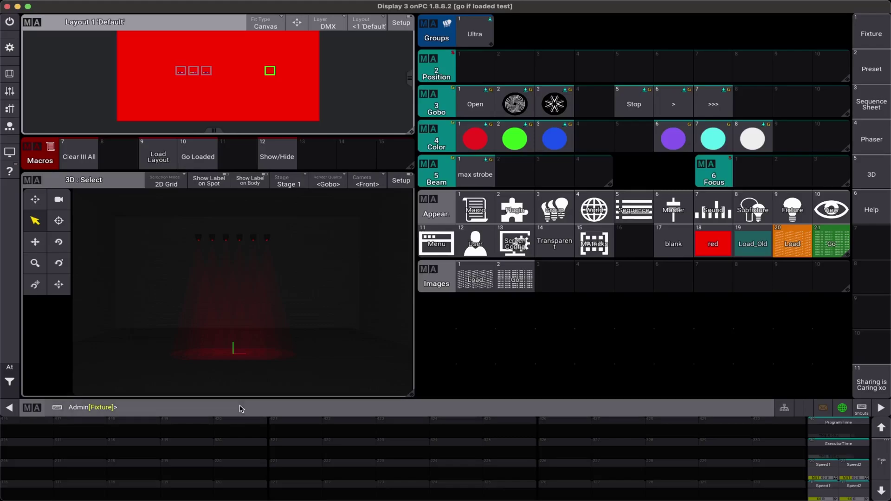
{"action": "left_click", "coordinate": [265, 23]}
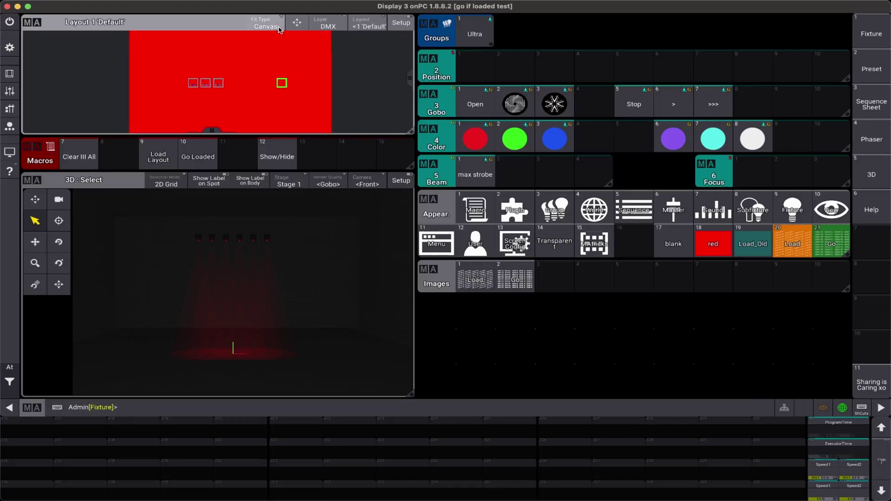
- Edit layout 1 and enter a new PositionX that shifts the canvas sideways from its elements
{"action": "left_click", "coordinate": [157, 404]}
{"action": "type", "text": "edit layout"}
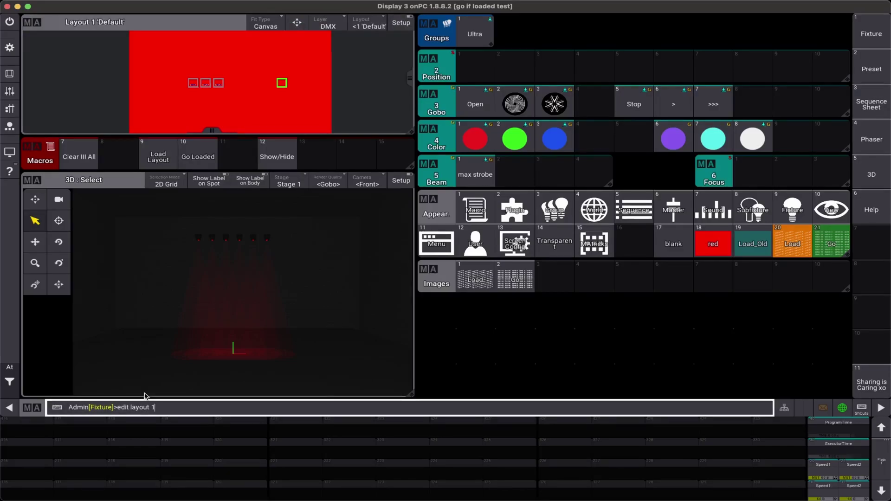
{"action": "type", "text": " 1"}
{"action": "key", "text": "Return"}
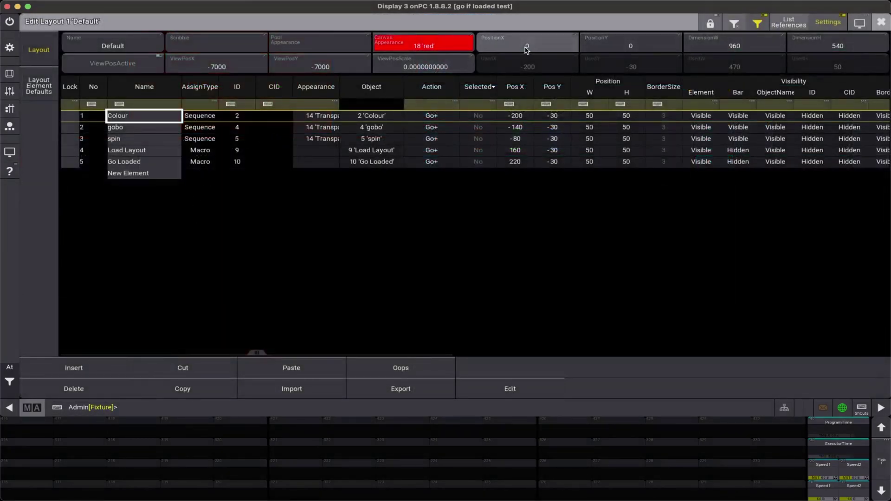
{"action": "left_click", "coordinate": [546, 45]}
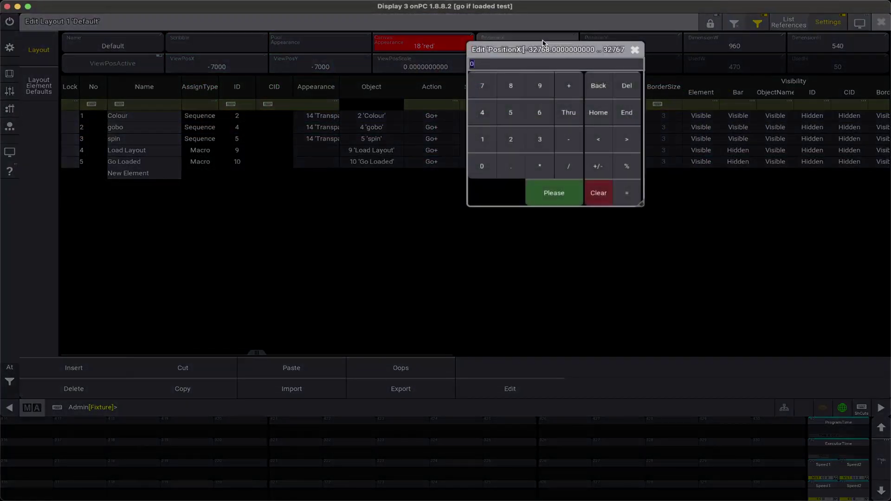
{"action": "key", "text": "Return"}
{"action": "key", "text": "Escape"}
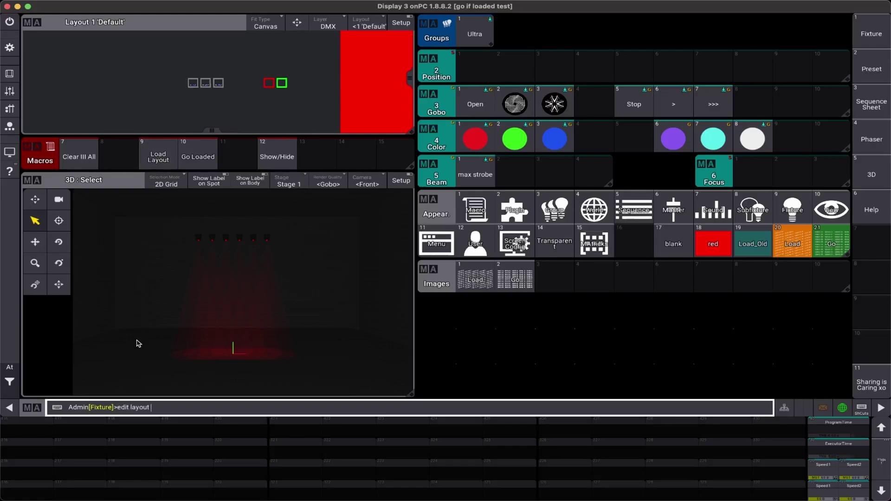
- Edit layout 1 and set the canvas PositionX to 0
{"action": "key", "text": "Return"}
{"action": "left_click", "coordinate": [533, 46]}
{"action": "type", "text": "0"}
{"action": "key", "text": "Return"}
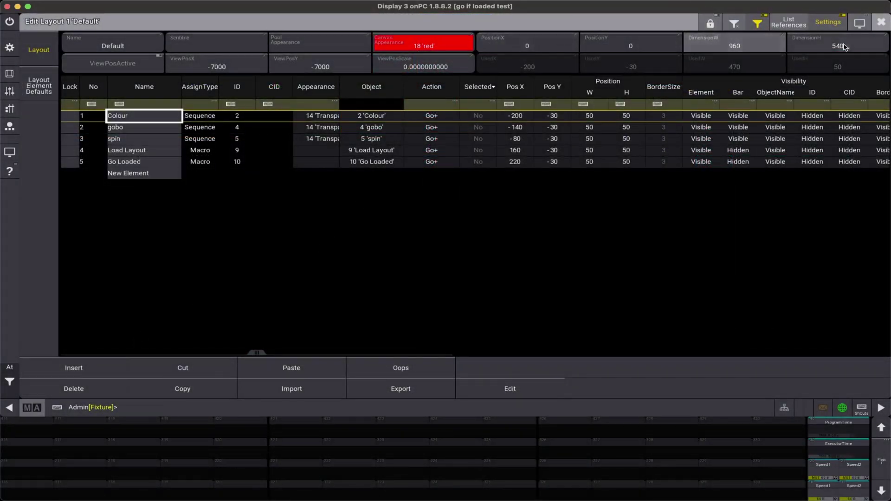
- Set the canvas DimensionW to 1920 and DimensionH to 1080, and refit the layout view to the canvas
{"action": "left_click", "coordinate": [753, 48]}
{"action": "type", "text": "1920"}
{"action": "key", "text": "Return"}
{"action": "left_click", "coordinate": [834, 47]}
{"action": "type", "text": "1080"}
{"action": "key", "text": "Return"}
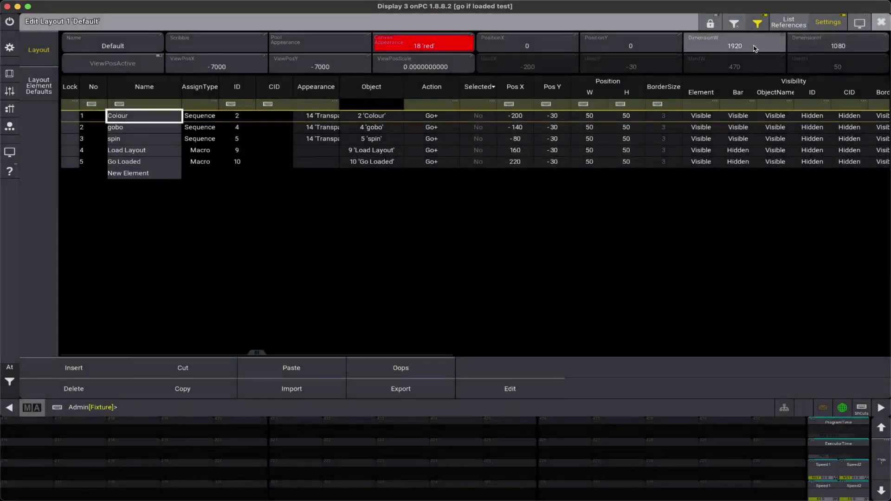
{"action": "key", "text": "Escape"}
{"action": "left_click", "coordinate": [293, 24]}
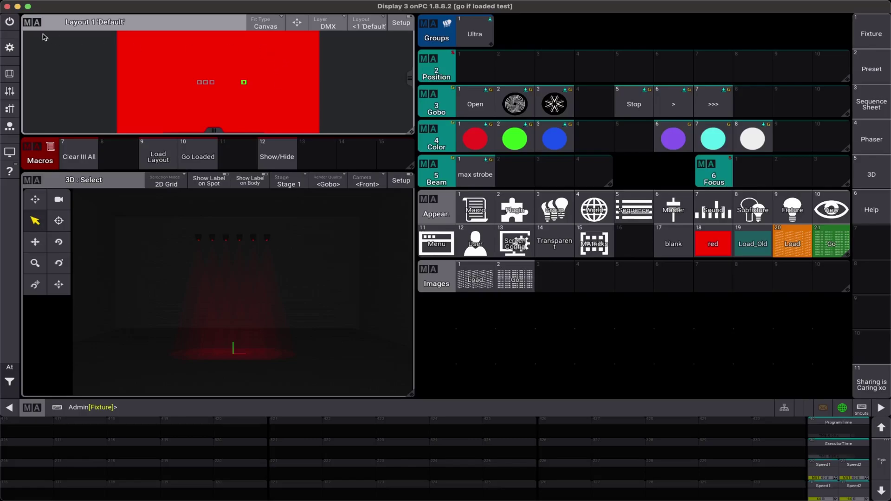
- Edit layout 1 and halve its canvas, setting DimensionW to 960 and DimensionH to 540
{"action": "left_click", "coordinate": [135, 407]}
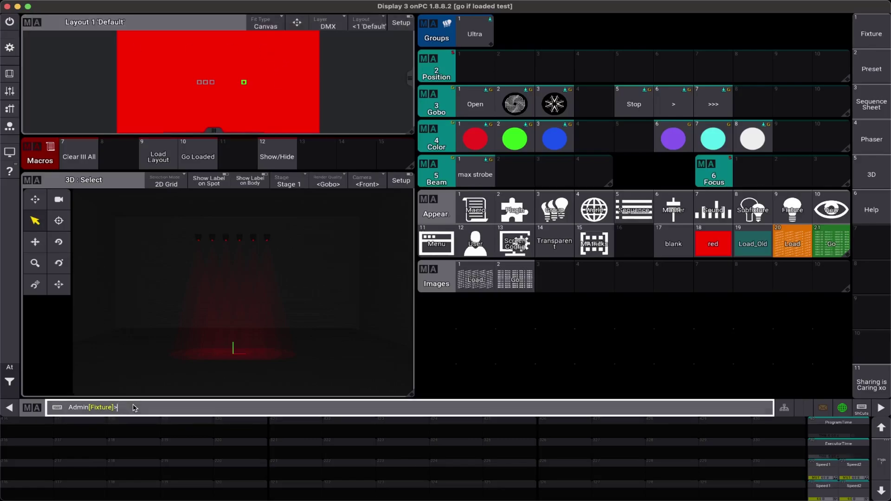
{"action": "type", "text": "edi"}
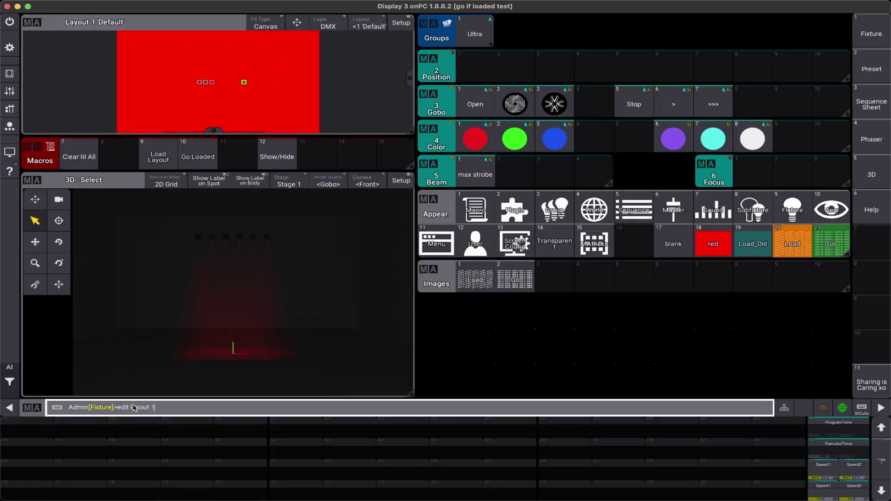
{"action": "type", "text": "t layout 1"}
{"action": "key", "text": "Return"}
{"action": "left_click", "coordinate": [765, 49]}
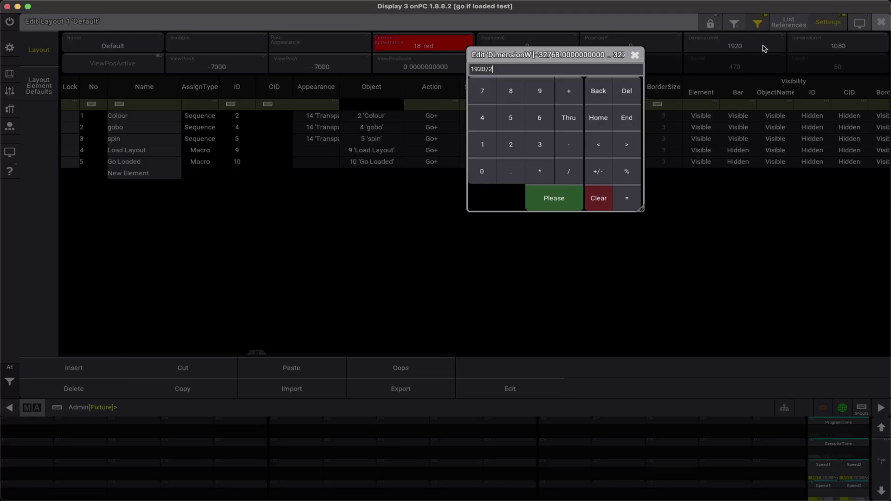
{"action": "type", "text": "/2"}
{"action": "key", "text": "Return"}
{"action": "left_click", "coordinate": [810, 46]}
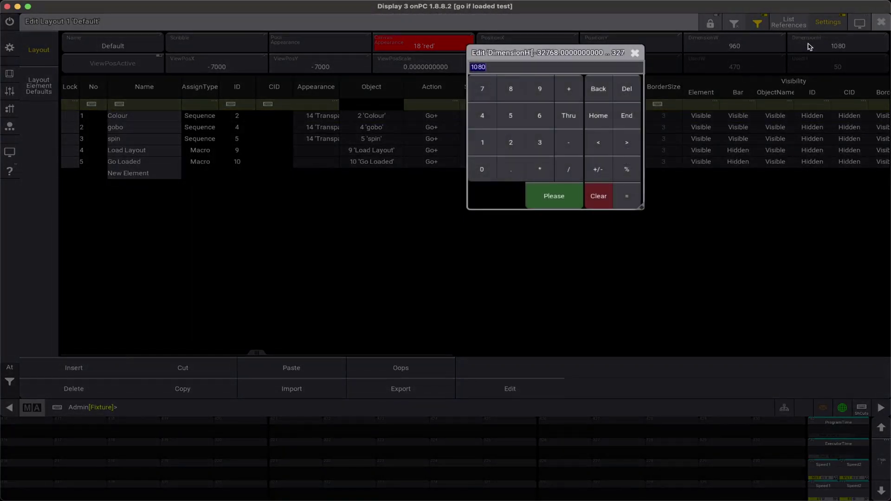
{"action": "type", "text": "1"}
{"action": "type", "text": "2"}
{"action": "key", "text": "Return"}
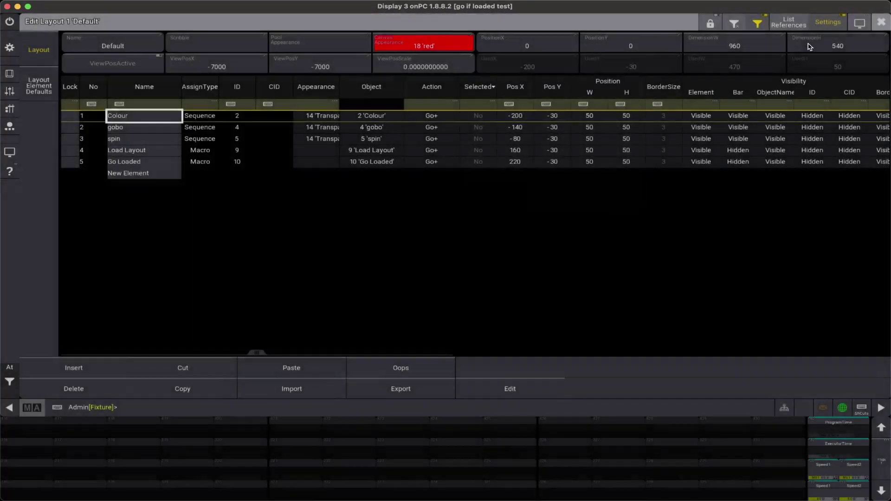
{"action": "key", "text": "Escape"}
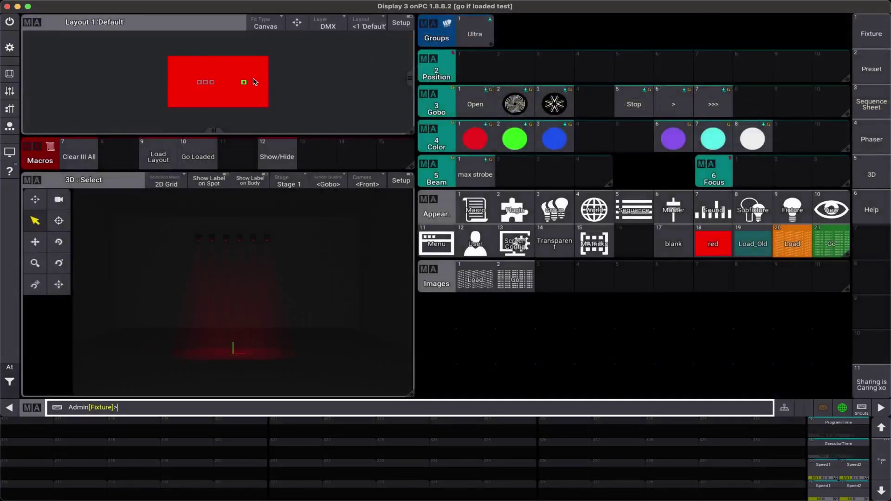
- Set the layout's Fit Type to Elements and refit the view
{"action": "left_click", "coordinate": [269, 29]}
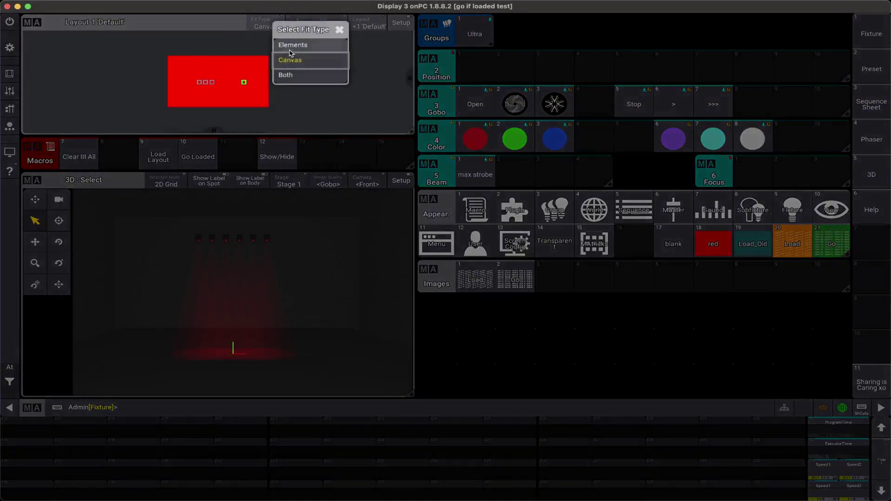
{"action": "left_click", "coordinate": [290, 47]}
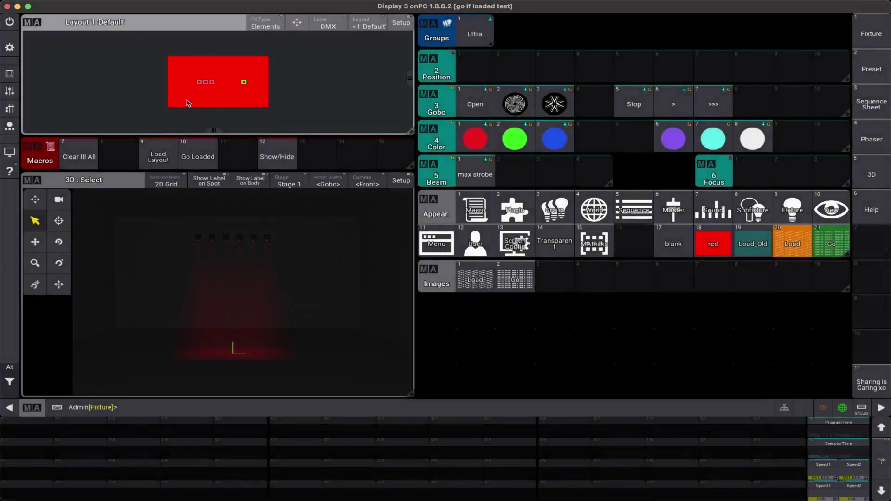
{"action": "left_click", "coordinate": [297, 22]}
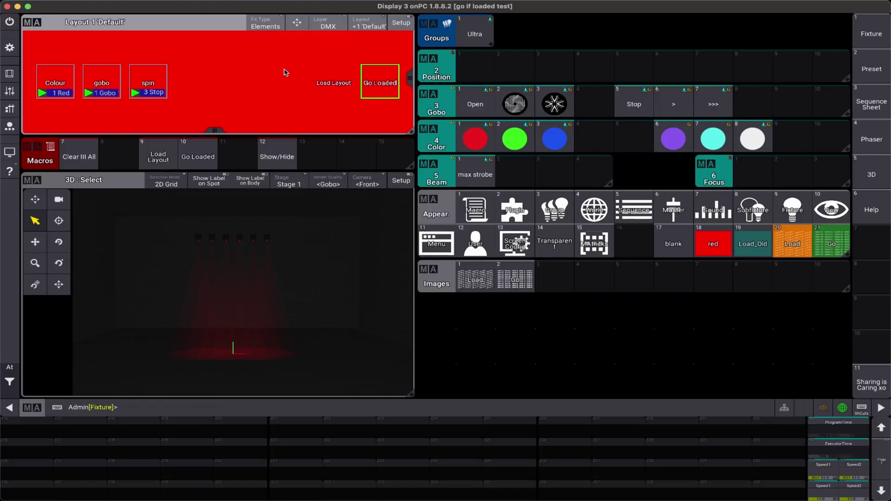
- Open the Load Layout macro and examine its line that sets canvasappearance to 'load'
{"action": "right_click", "coordinate": [323, 82]}
{"action": "left_click", "coordinate": [275, 105]}
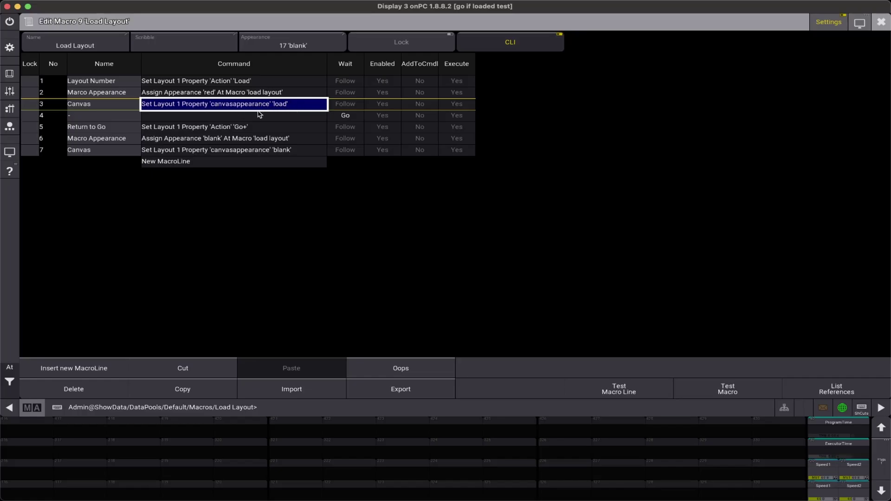
{"action": "key", "text": "Escape"}
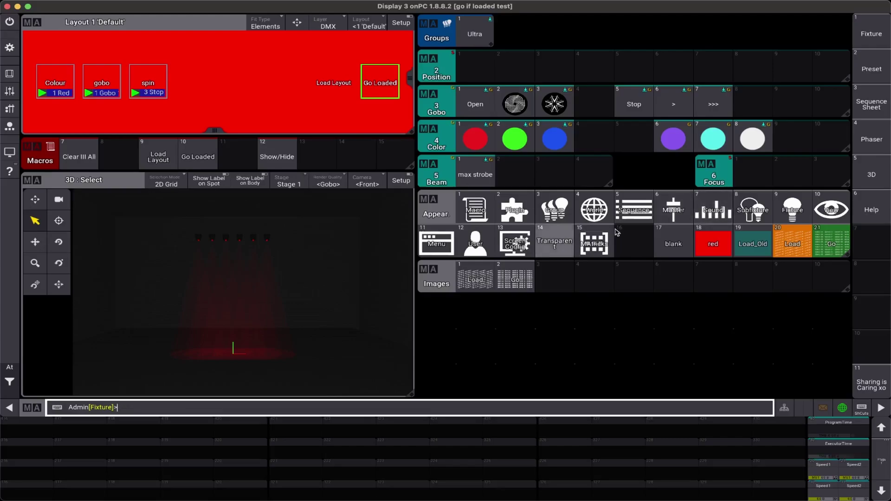
- Try lowering the image alpha of the red appearance used by the canvas
{"action": "right_click", "coordinate": [722, 246]}
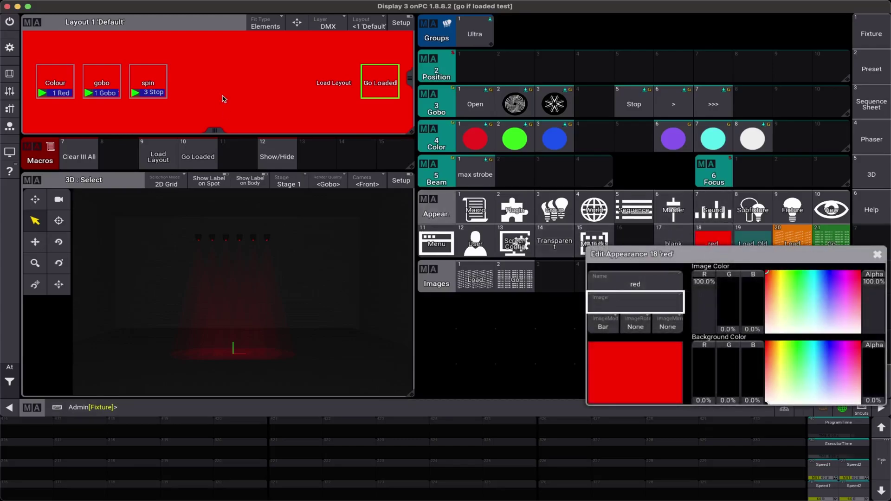
{"action": "left_click_drag", "start_coordinate": [877, 290], "coordinate": [874, 326]}
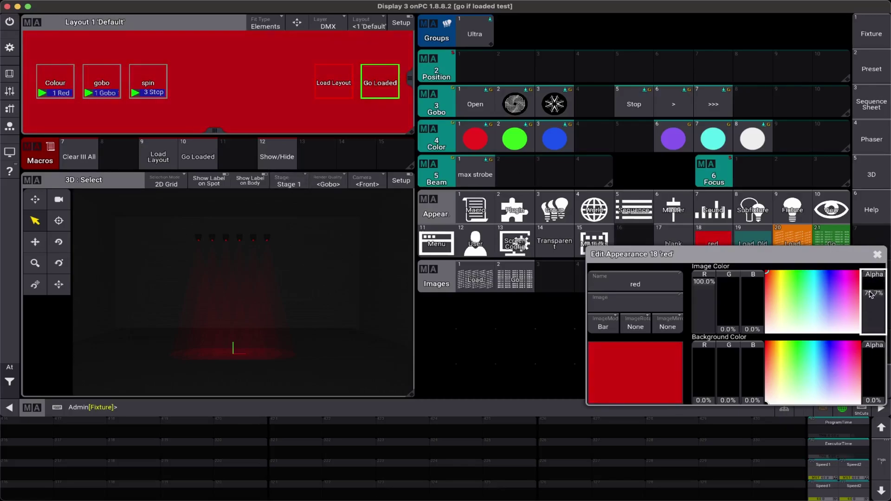
{"action": "left_click", "coordinate": [877, 254]}
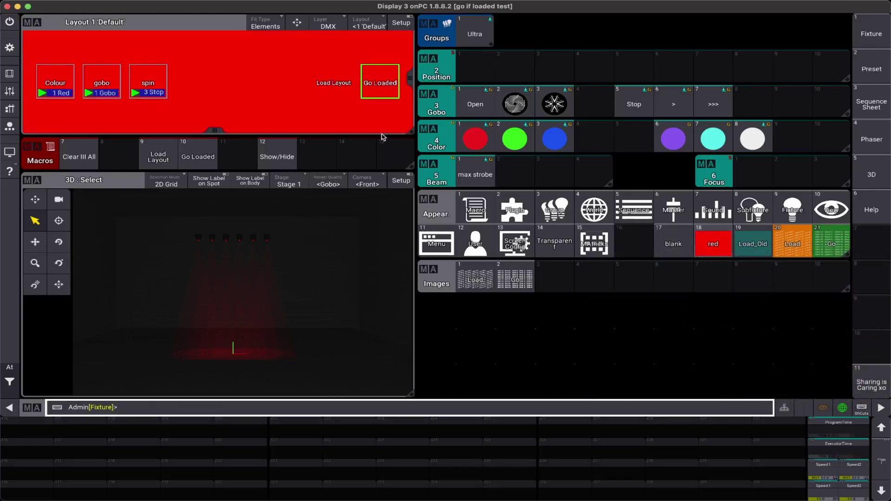
- Run the Load Layout macro from the layout and check the Canvas line that applies the 'load' appearance
{"action": "left_click", "coordinate": [340, 91]}
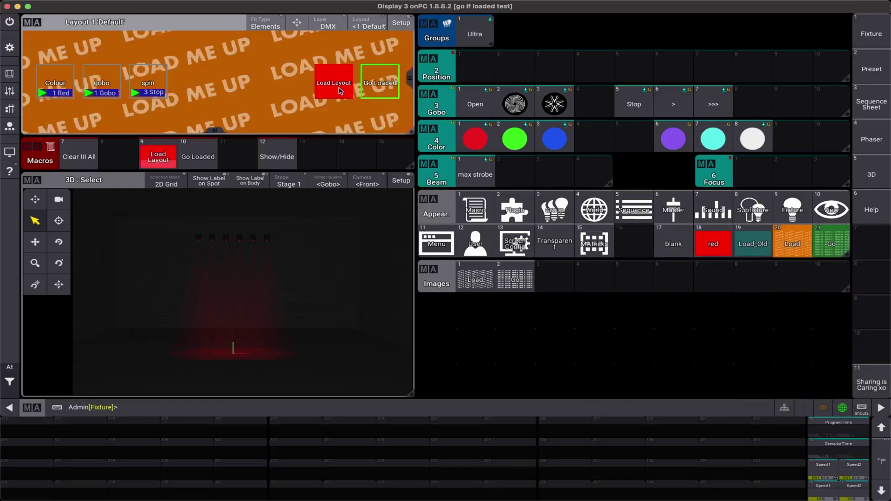
{"action": "right_click", "coordinate": [341, 91]}
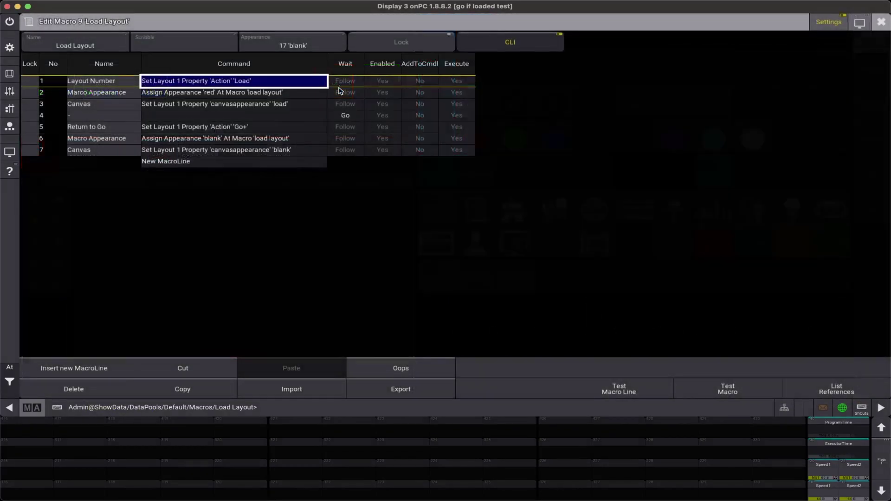
{"action": "left_click", "coordinate": [296, 105]}
{"action": "key", "text": "Escape"}
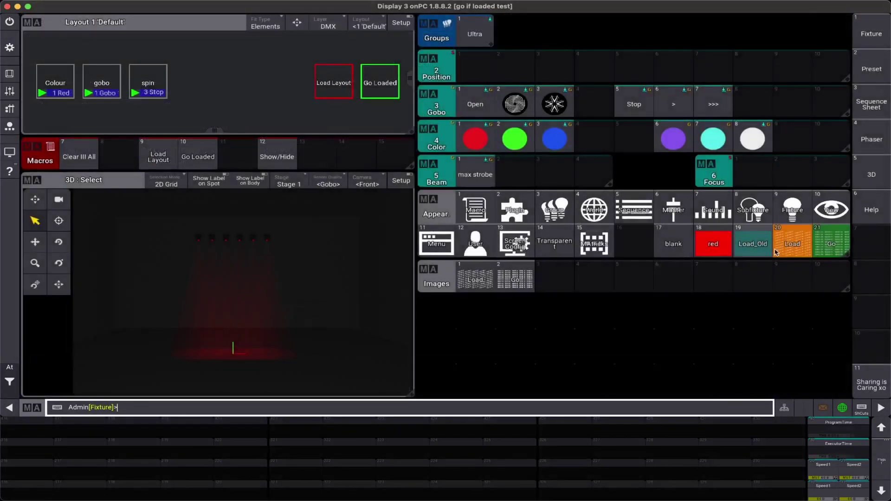
- Inspect the settings of the Load appearance and the file behind its Load image
{"action": "right_click", "coordinate": [789, 252]}
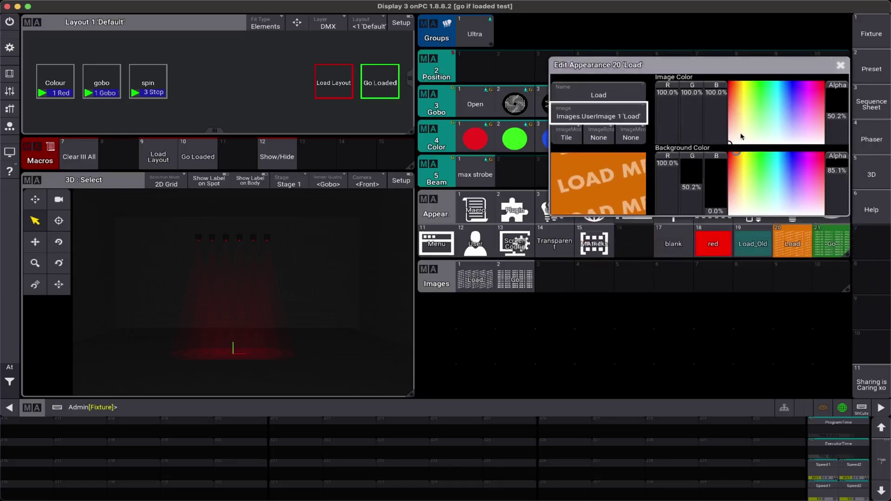
{"action": "right_click", "coordinate": [462, 284]}
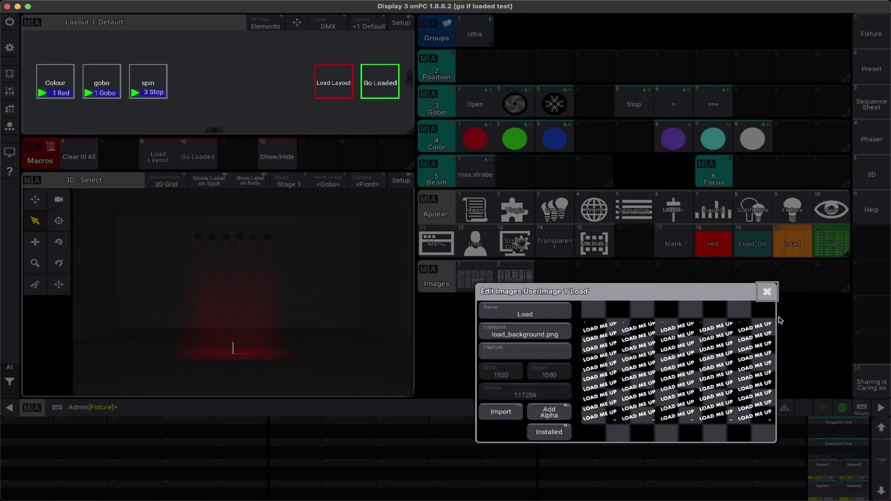
{"action": "left_click", "coordinate": [764, 296]}
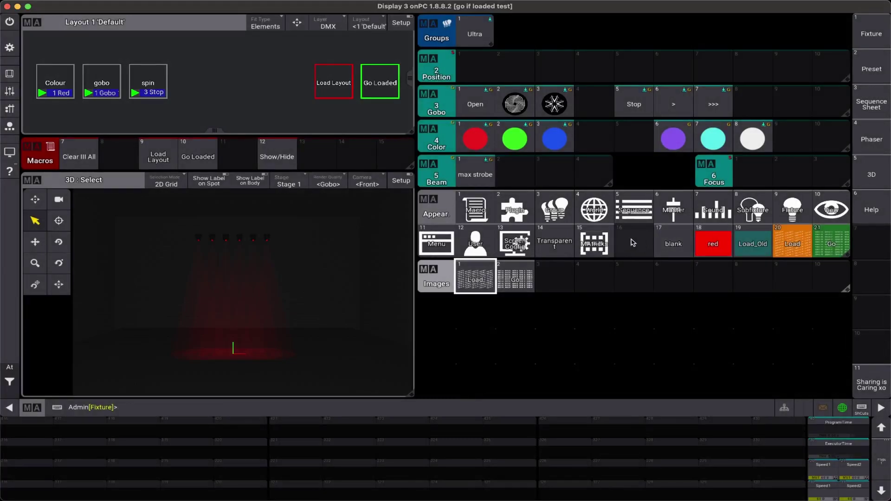
- Create a new appearance in empty slot 16 and assign image 1 'Load' to it
{"action": "left_click", "coordinate": [633, 242]}
{"action": "left_click_drag", "start_coordinate": [655, 253], "coordinate": [536, 79]}
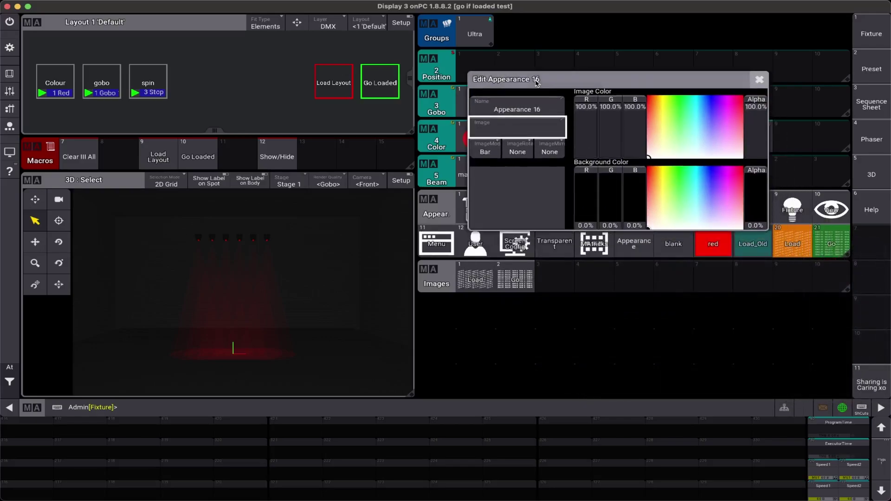
{"action": "left_click", "coordinate": [507, 131]}
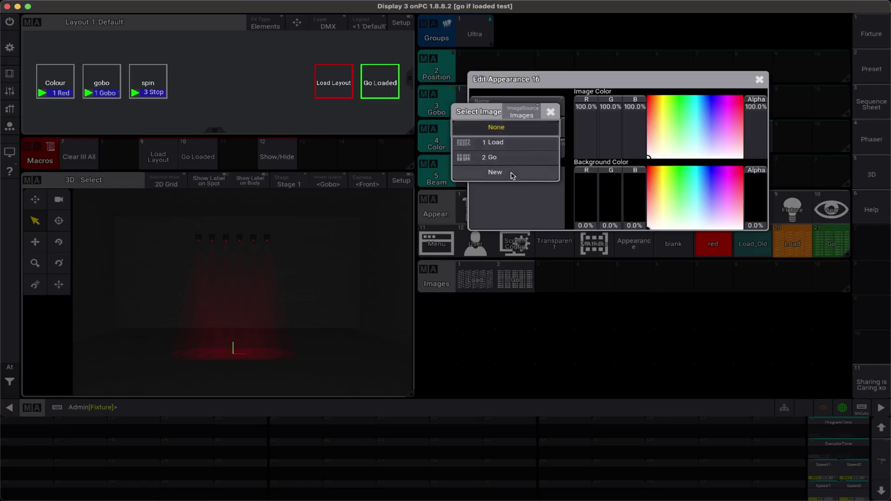
{"action": "left_click", "coordinate": [518, 143]}
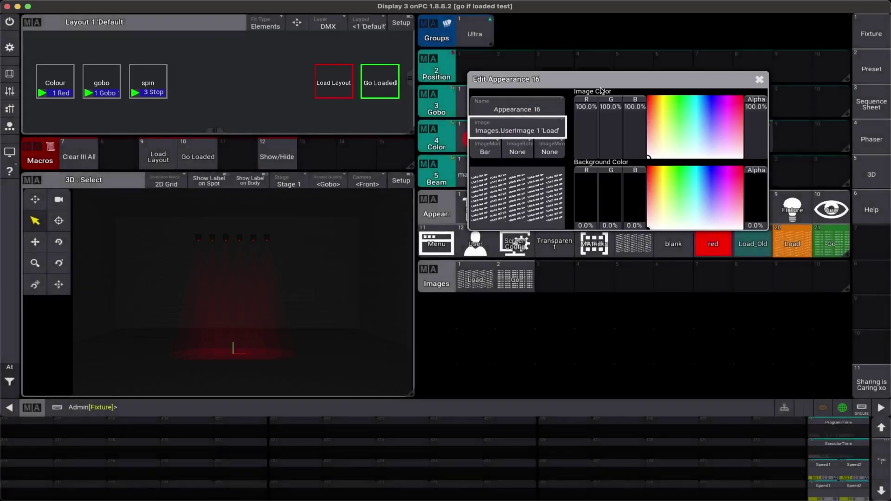
{"action": "left_click_drag", "start_coordinate": [612, 85], "coordinate": [456, 112]}
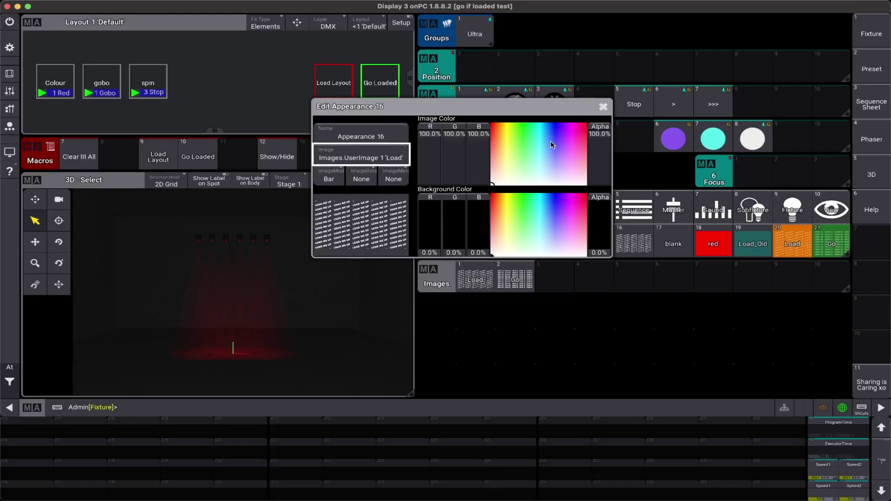
- Try a different image color and alpha on appearance 16, and return the image to white at 100% alpha
{"action": "mouse_move", "coordinate": [552, 145]}
{"action": "left_mouse_down"}
{"action": "mouse_move", "coordinate": [541, 139]}
{"action": "mouse_move", "coordinate": [563, 131]}
{"action": "mouse_move", "coordinate": [500, 125]}
{"action": "mouse_move", "coordinate": [566, 135]}
{"action": "mouse_move", "coordinate": [540, 136]}
{"action": "left_mouse_up"}
{"action": "left_click", "coordinate": [600, 149]}
{"action": "left_click_drag", "start_coordinate": [599, 149], "coordinate": [615, 123]}
{"action": "mouse_move", "coordinate": [546, 142]}
{"action": "left_mouse_down"}
{"action": "mouse_move", "coordinate": [523, 146]}
{"action": "mouse_move", "coordinate": [492, 185]}
{"action": "left_mouse_up"}
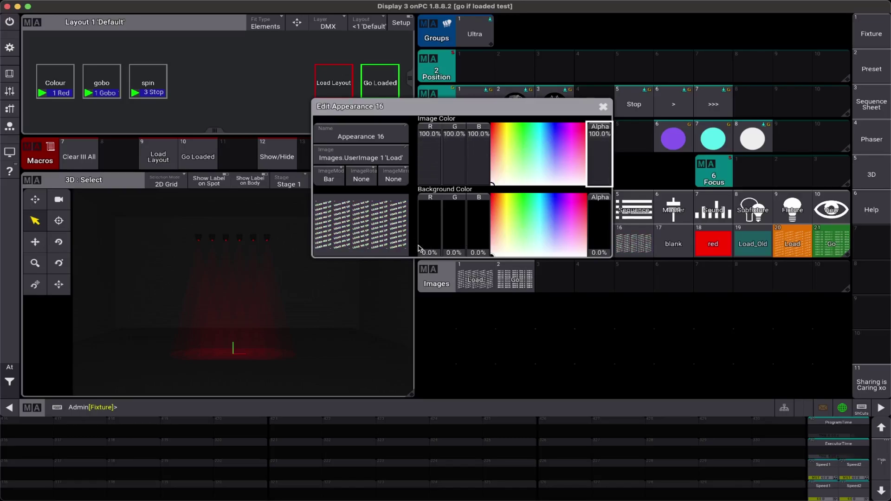
- Adjust appearance 16's background red, raise its background alpha and pick a blue background color
{"action": "left_click", "coordinate": [434, 235]}
{"action": "left_click_drag", "start_coordinate": [434, 235], "coordinate": [435, 237]}
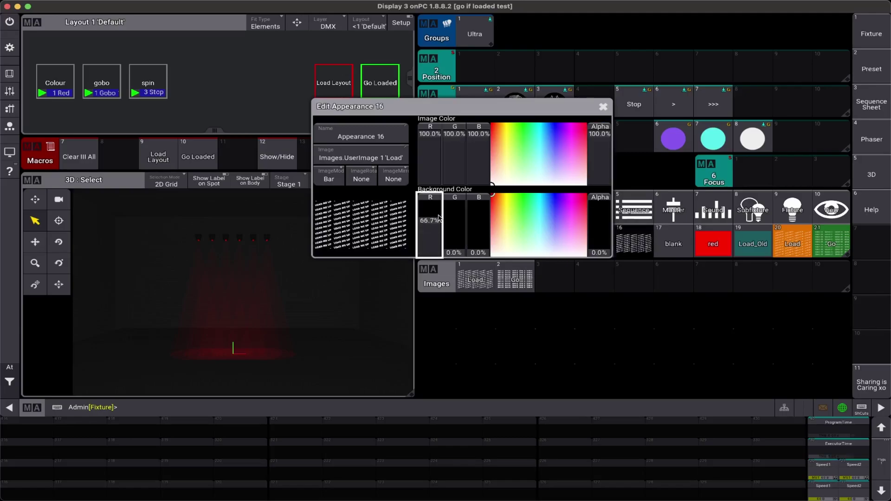
{"action": "left_click_drag", "start_coordinate": [597, 236], "coordinate": [602, 180]}
{"action": "left_click_drag", "start_coordinate": [572, 219], "coordinate": [553, 214]}
{"action": "left_click", "coordinate": [603, 106]}
- Check the Load appearance's settings for comparison and delete appearance 16
{"action": "right_click", "coordinate": [784, 242]}
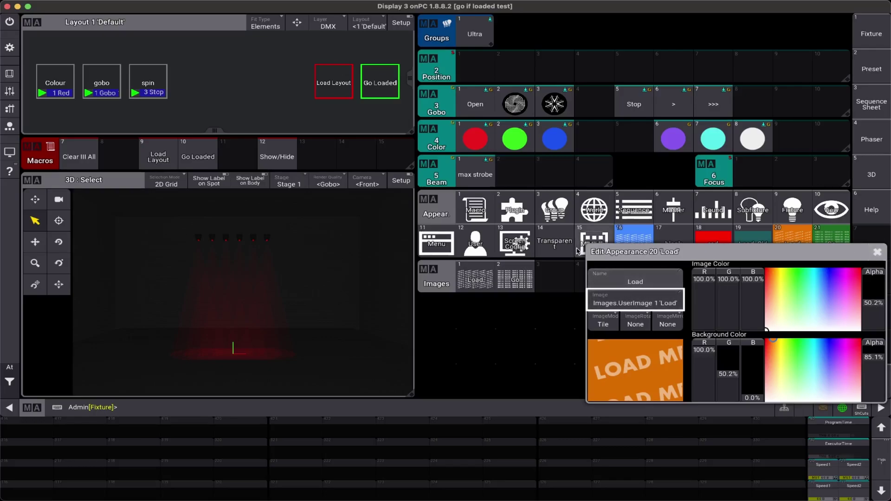
{"action": "left_click", "coordinate": [634, 241]}
{"action": "left_click", "coordinate": [660, 224]}
- Review the third line of the Load Layout macro, which applies the 'load' canvas appearance
{"action": "right_click", "coordinate": [326, 94]}
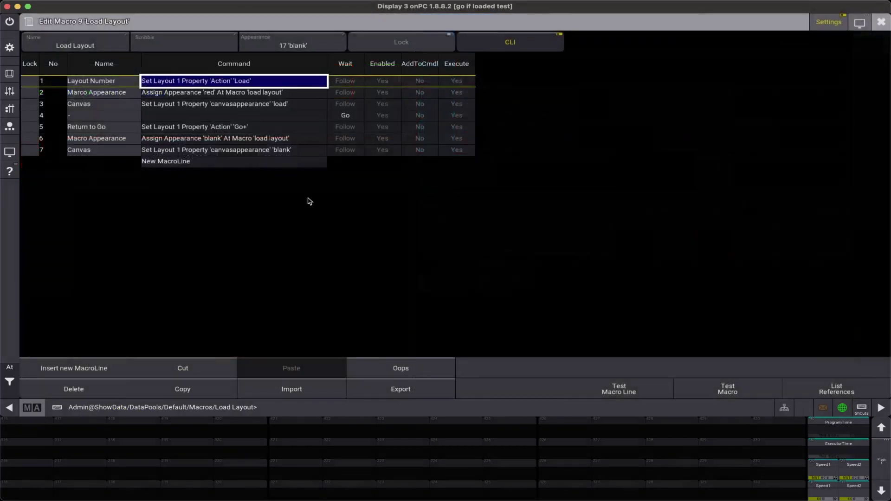
{"action": "left_click", "coordinate": [253, 106]}
{"action": "key", "text": "Escape"}
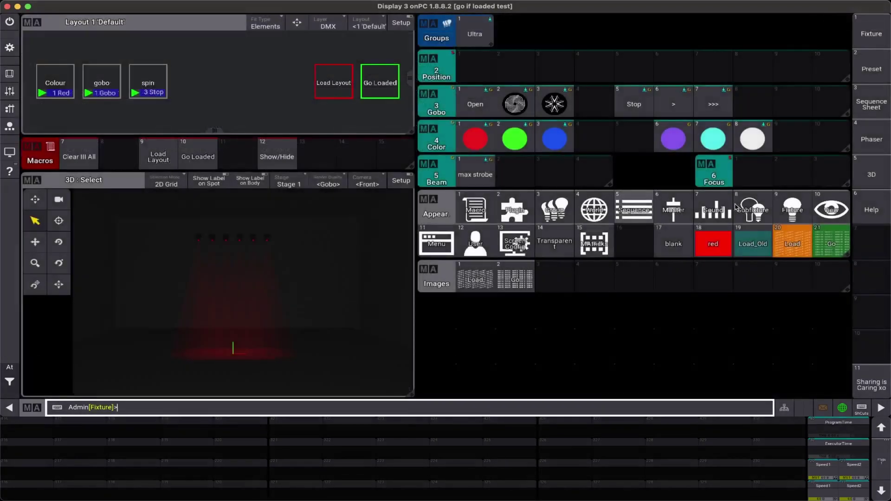
- Review the Load Layout macro's final Canvas line and inspect the 'blank' appearance it applies, including its alpha
{"action": "right_click", "coordinate": [353, 90]}
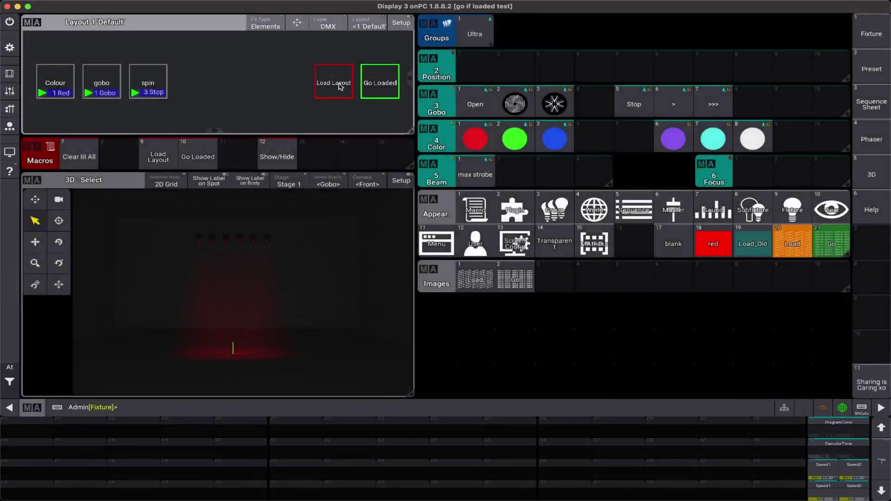
{"action": "left_click", "coordinate": [230, 151]}
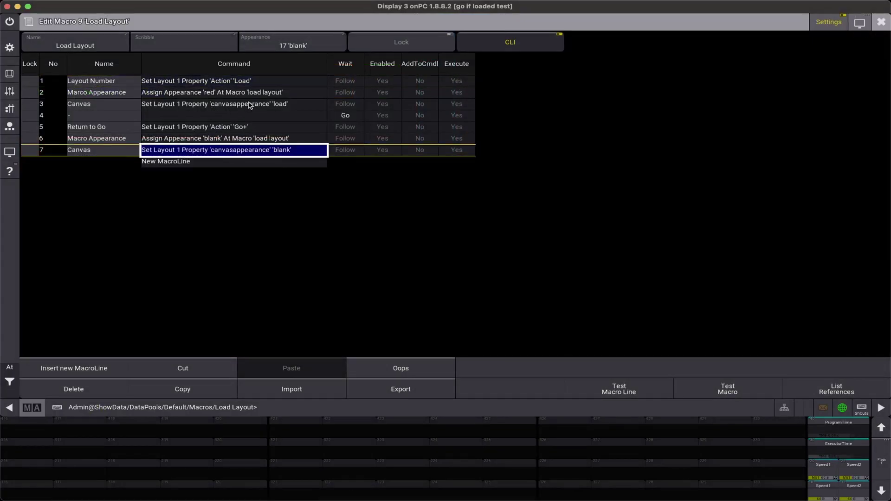
{"action": "key", "text": "Escape"}
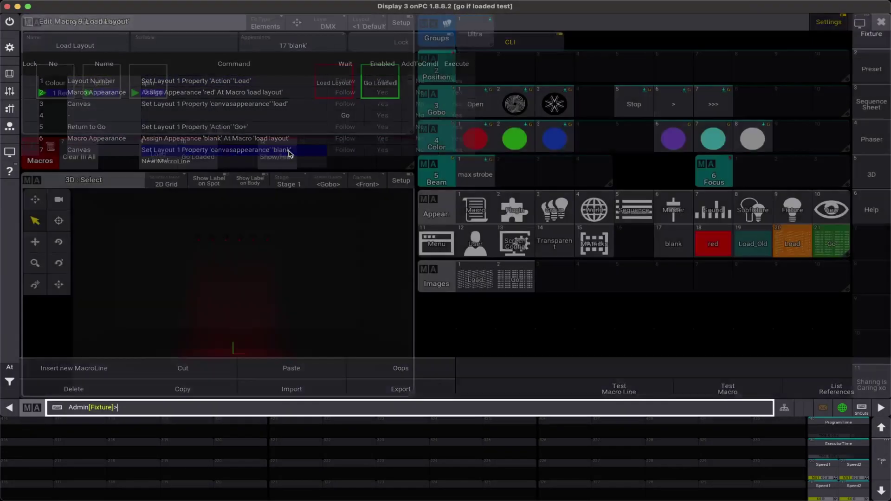
{"action": "right_click", "coordinate": [674, 245]}
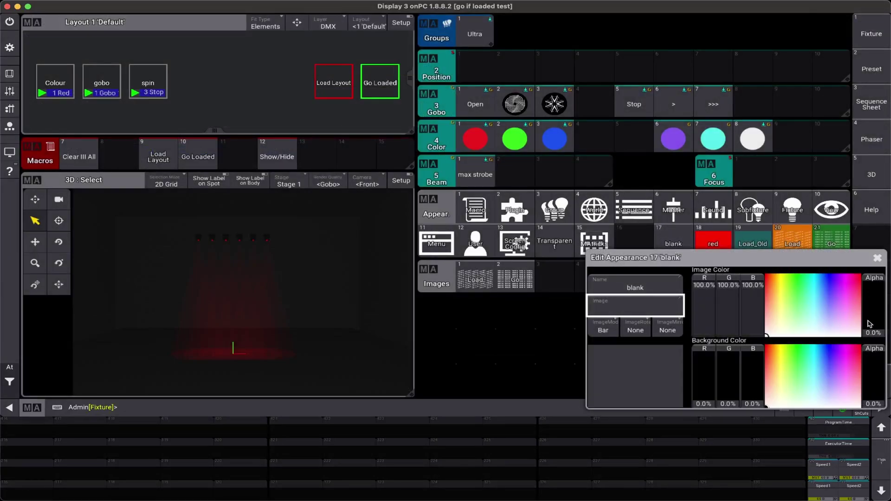
{"action": "left_click", "coordinate": [878, 260]}
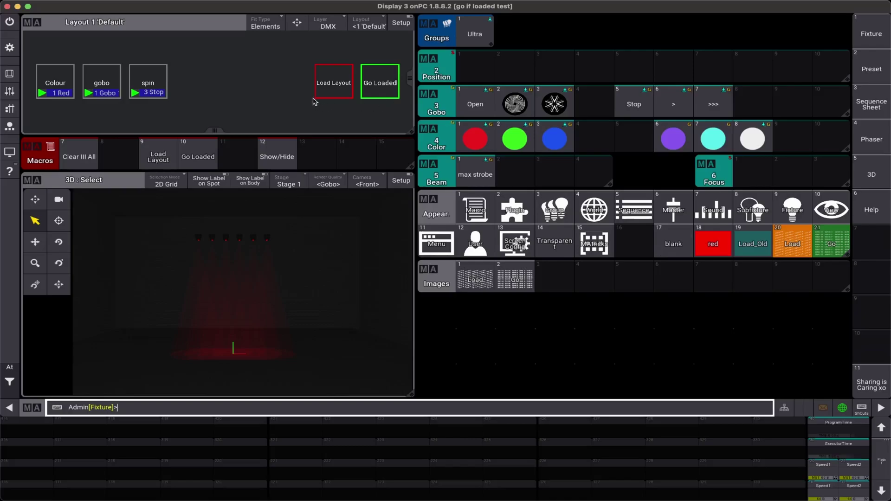
- Review the Go Loaded macro's second line, which applies the 'go' canvas appearance, and locate that appearance in the pool
{"action": "right_click", "coordinate": [385, 91]}
{"action": "left_click", "coordinate": [185, 94]}
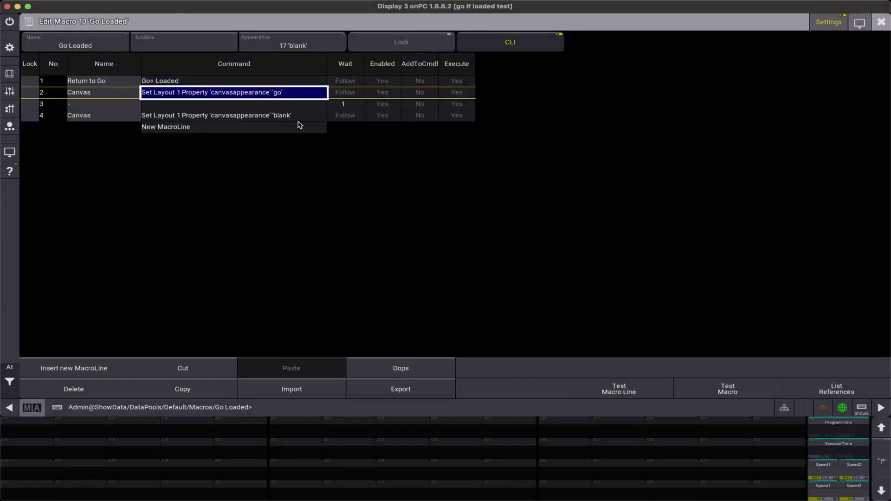
{"action": "key", "text": "Escape"}
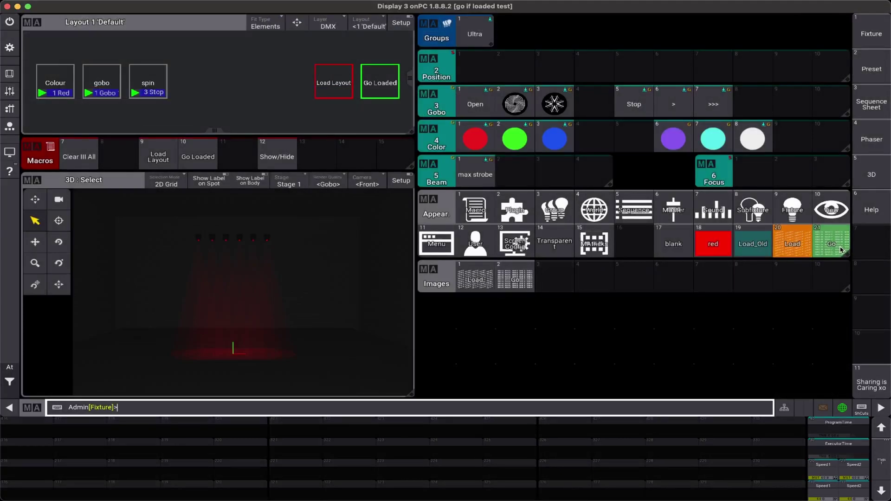
- Review the Go Loaded macro's wait line and its final 'blank' canvas line, and run the macro from the layout
{"action": "right_click", "coordinate": [370, 81]}
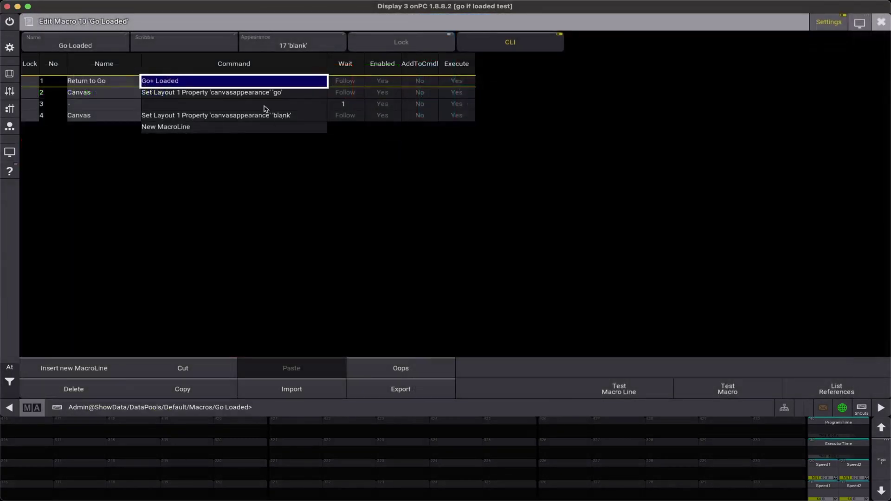
{"action": "left_click", "coordinate": [314, 105]}
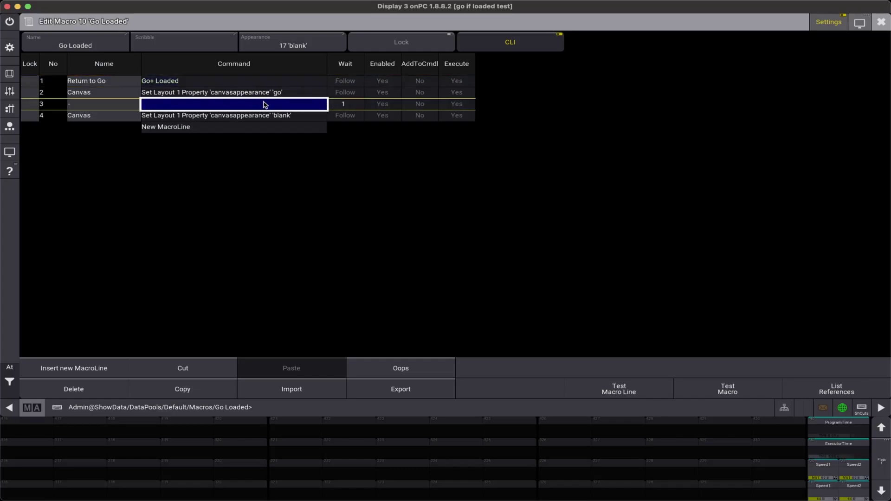
{"action": "left_click", "coordinate": [148, 117]}
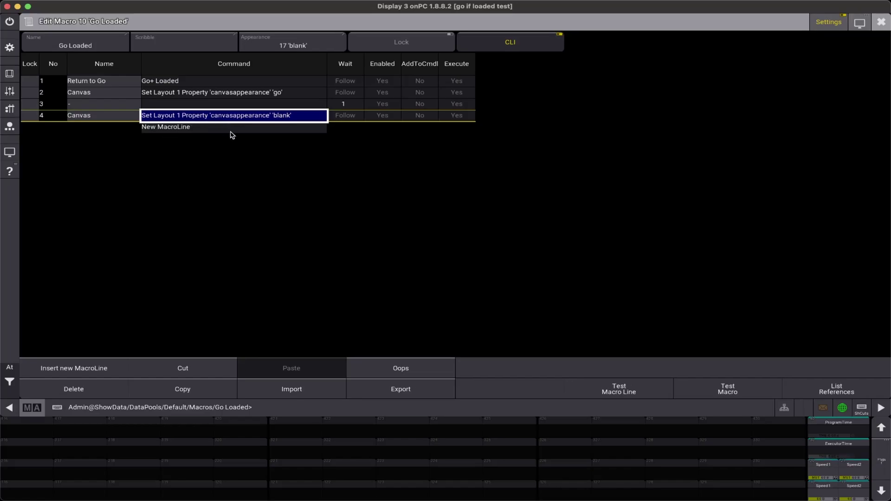
{"action": "key", "text": "Escape"}
{"action": "left_click", "coordinate": [380, 96]}
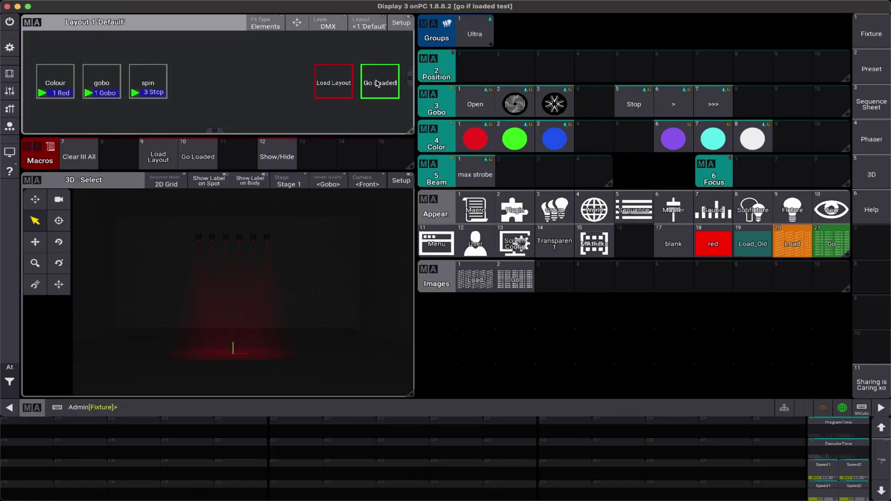
- Insert a new line above the wait line in the Go Loaded macro and name it 'Macro Appearance'
{"action": "right_click", "coordinate": [378, 83]}
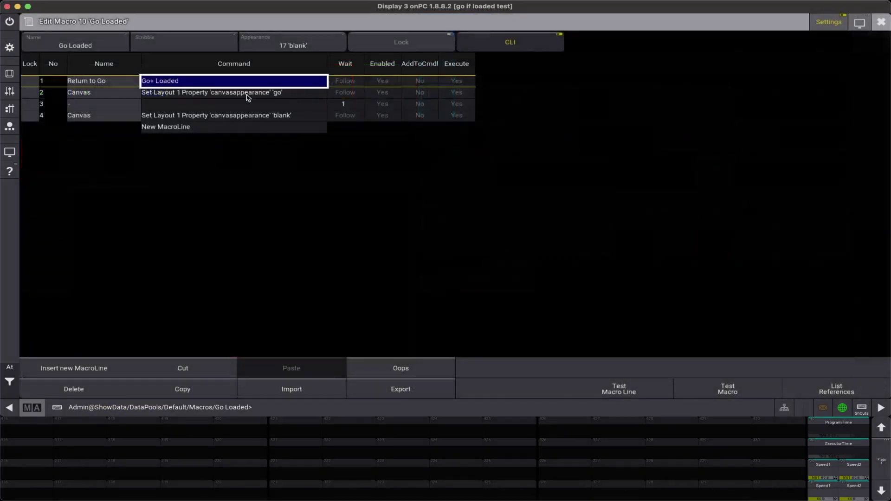
{"action": "left_click", "coordinate": [214, 102]}
{"action": "left_click", "coordinate": [61, 368]}
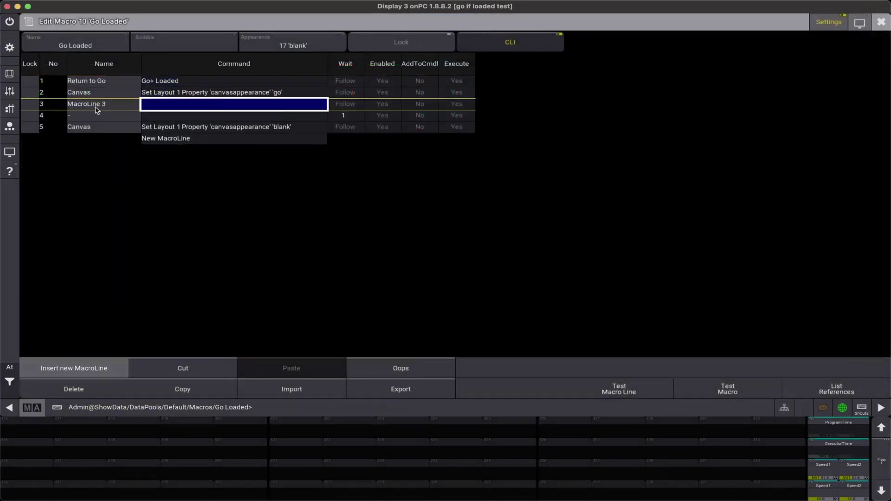
{"action": "left_click", "coordinate": [101, 106]}
{"action": "left_click", "coordinate": [101, 106]}
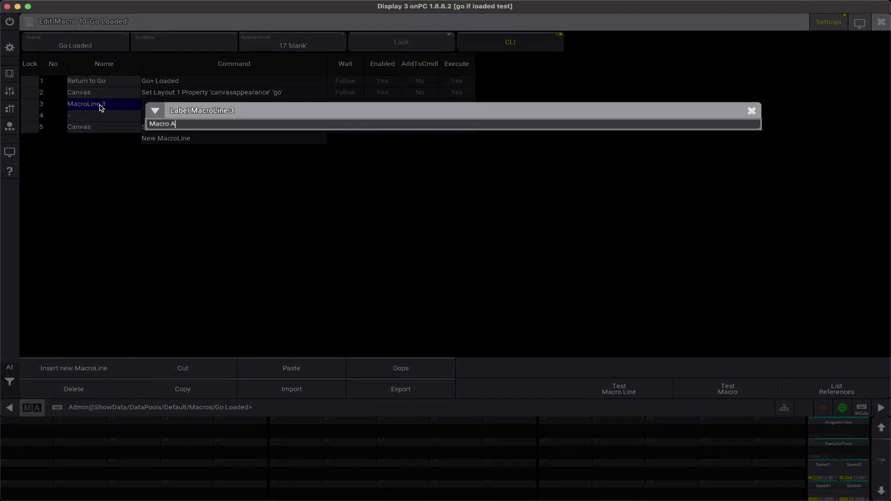
{"action": "type", "text": "Macro Appearance"}
{"action": "key", "text": "Return"}
- Add another line named 'Macro Appearance' at the end of the Go Loaded macro
{"action": "left_click", "coordinate": [104, 132]}
{"action": "left_click", "coordinate": [163, 139]}
{"action": "left_click", "coordinate": [168, 140]}
{"action": "key", "text": "Return"}
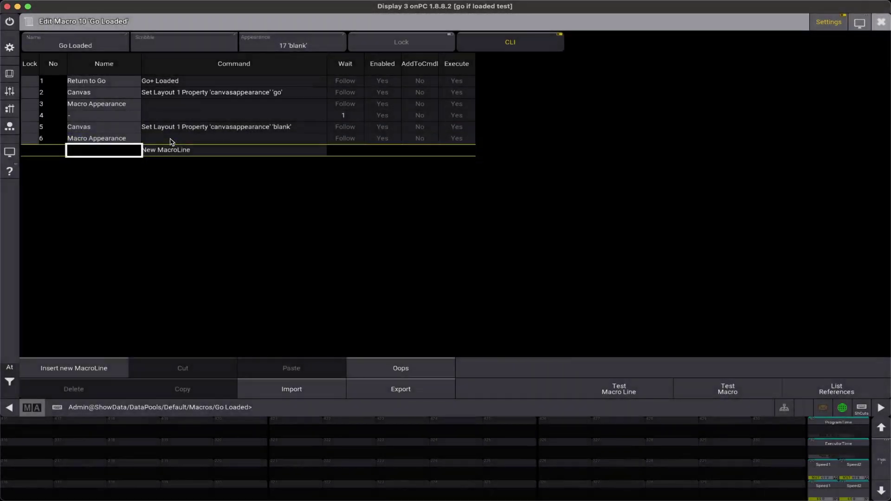
- Set line 3's command to assign appearance 'Green' at macro 'go loaded'
{"action": "left_click", "coordinate": [194, 107]}
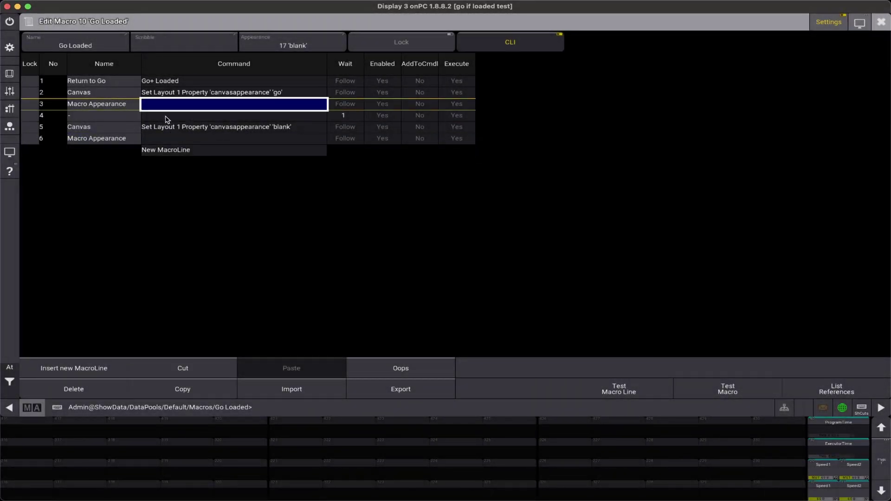
{"action": "type", "text": "appear 'Green' at macro"}
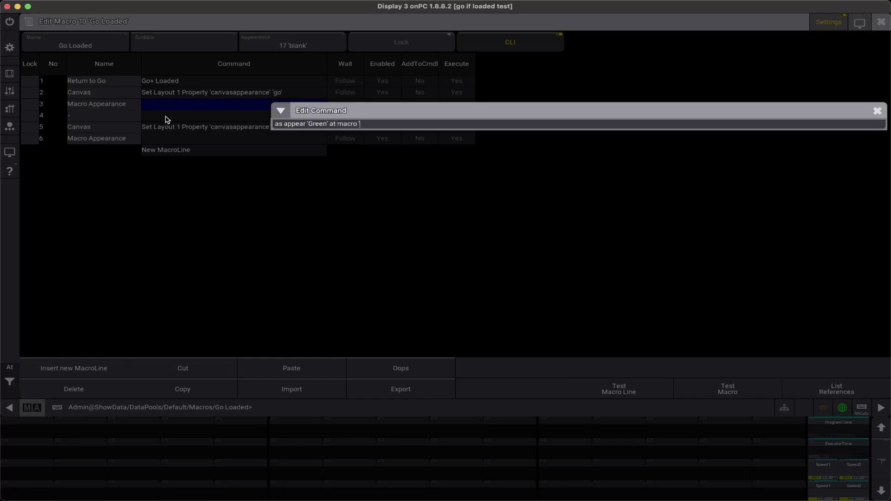
{"action": "type", "text": "loaded'"}
{"action": "key", "text": "Return"}
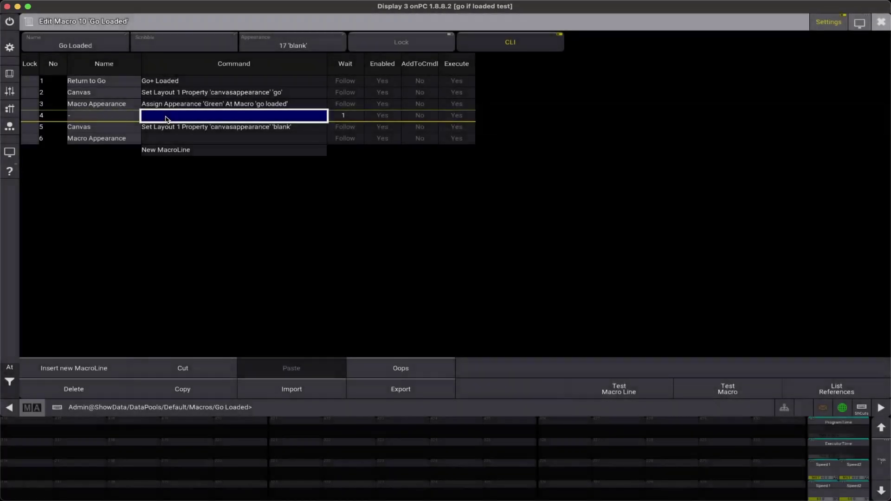
- Set line 6's command to assign appearance 'blank' at macro 'go loaded'
{"action": "left_click", "coordinate": [215, 139]}
{"action": "left_click", "coordinate": [214, 139]}
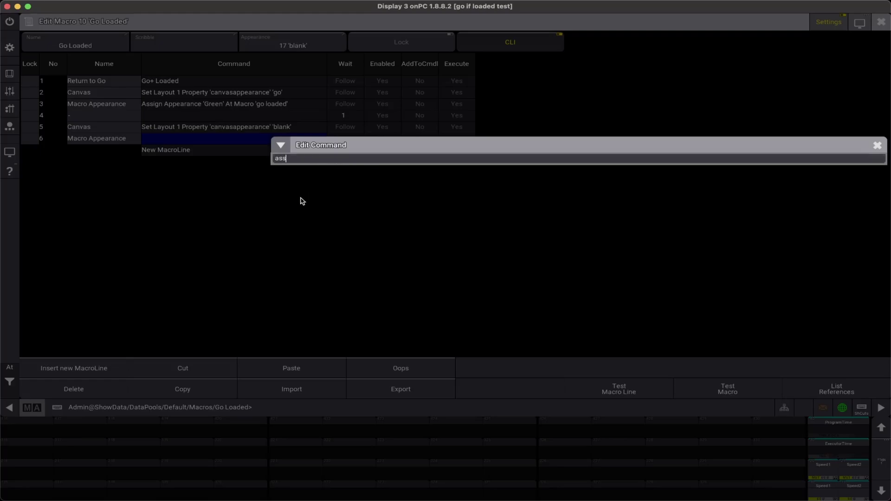
{"action": "type", "text": "as appearance 'blank' at macro 'go loaded'"}
{"action": "key", "text": "Return"}
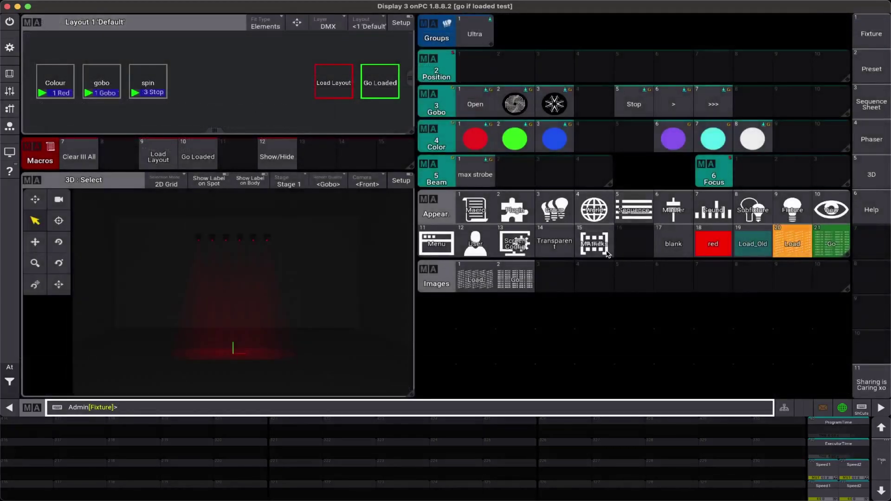
- Create appearance 16 with a pure green image color, red 0%, green 100% and blue 0%
{"action": "left_click", "coordinate": [628, 246]}
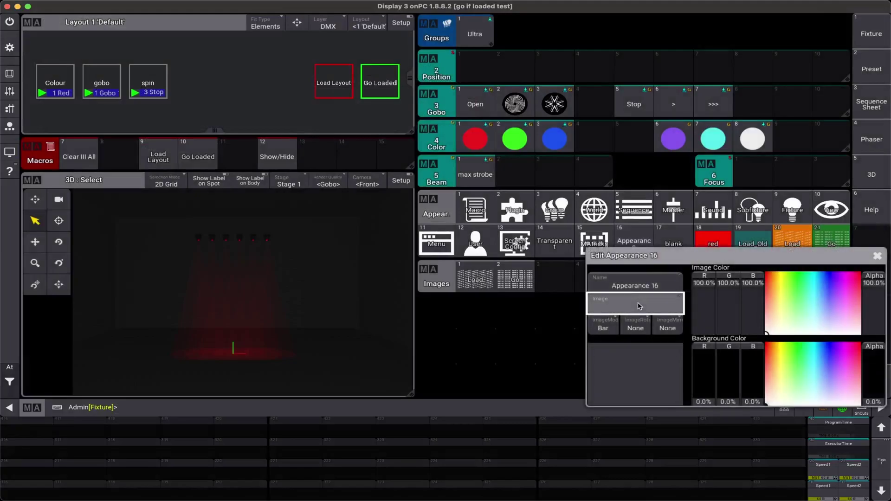
{"action": "left_click_drag", "start_coordinate": [787, 300], "coordinate": [798, 273]}
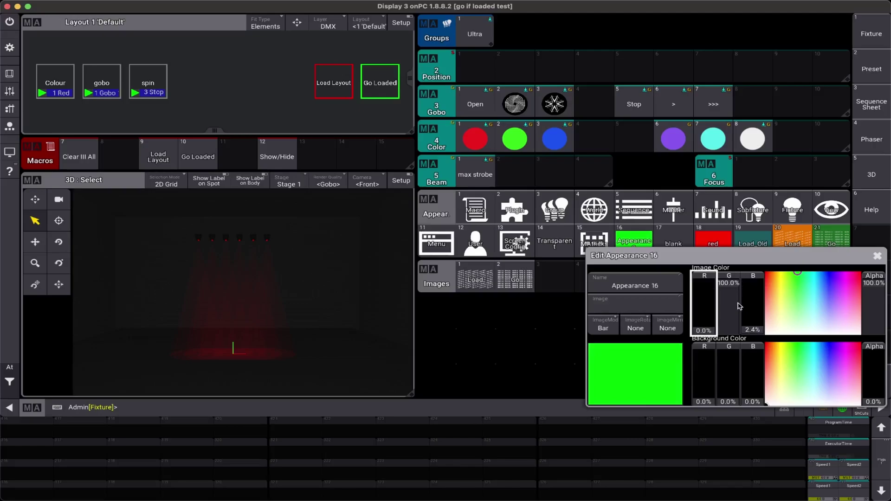
{"action": "left_click", "coordinate": [750, 329]}
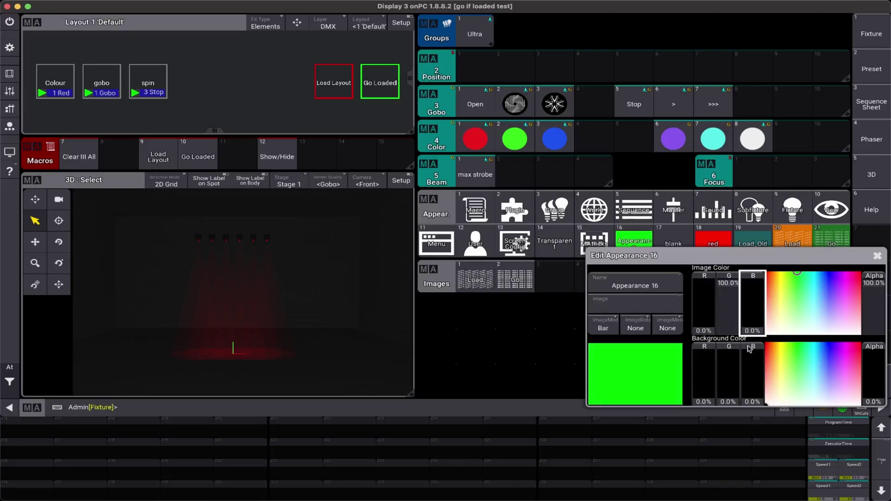
{"action": "left_click", "coordinate": [878, 256]}
- Label appearance 16 as 'Green'
{"action": "left_click", "coordinate": [634, 241]}
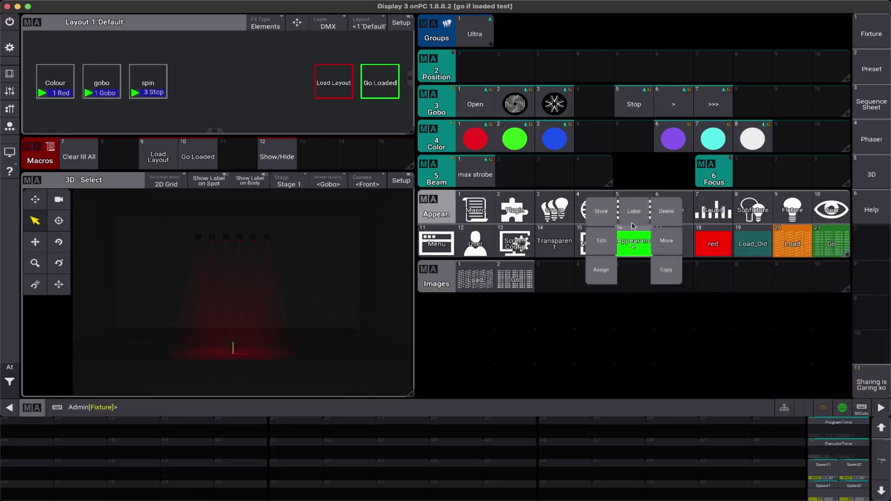
{"action": "key", "text": "Return"}
{"action": "type", "text": "Green"}
{"action": "key", "text": "Return"}
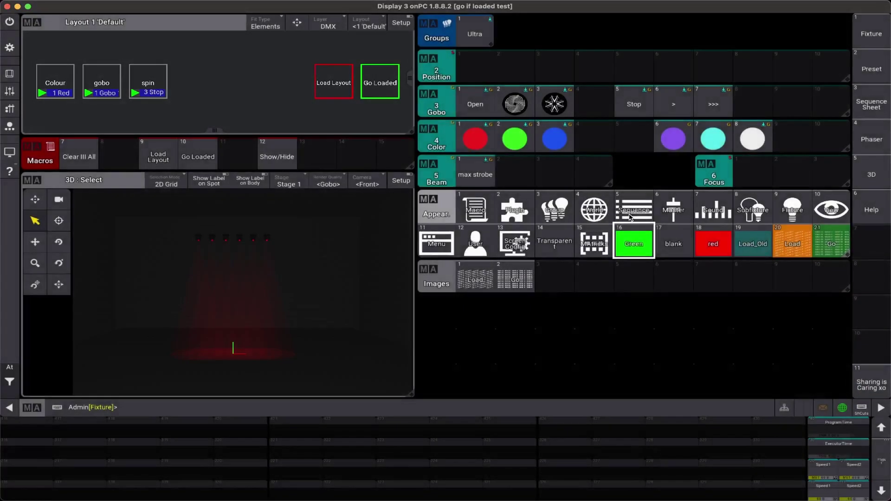
- Run the Go Loaded macro from the layout twice to test its appearance change
{"action": "left_click", "coordinate": [377, 93]}
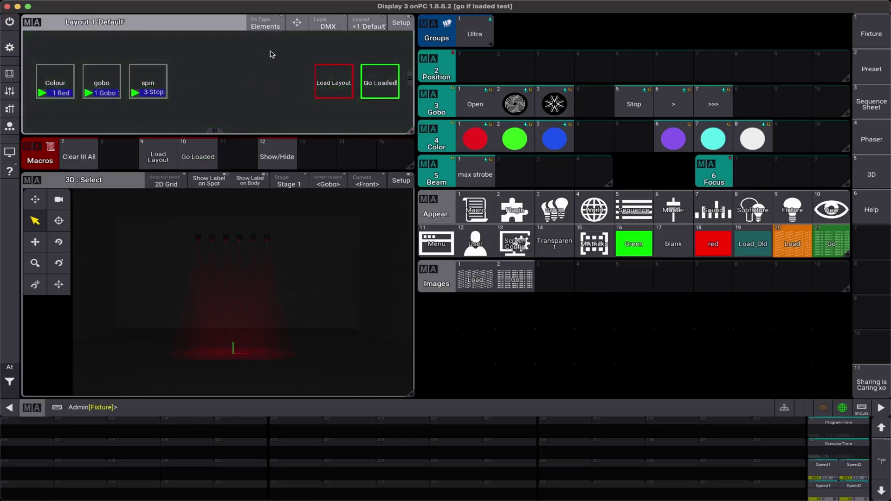
{"action": "left_click", "coordinate": [382, 88]}
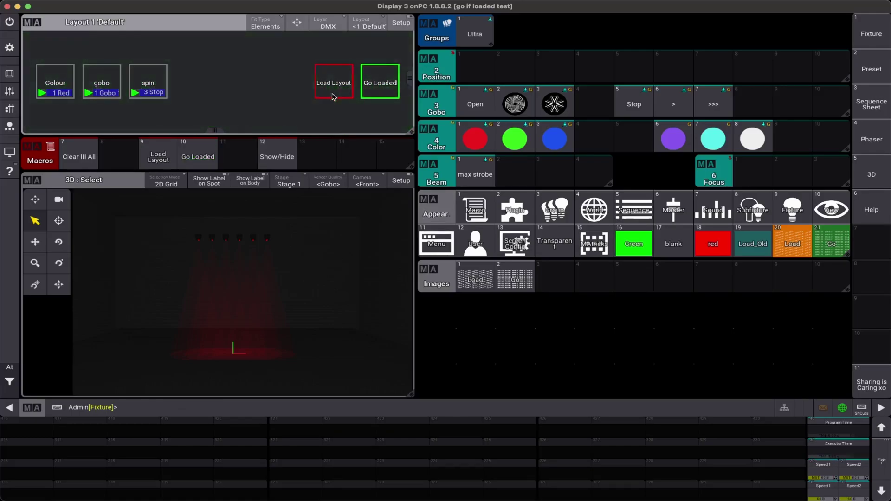